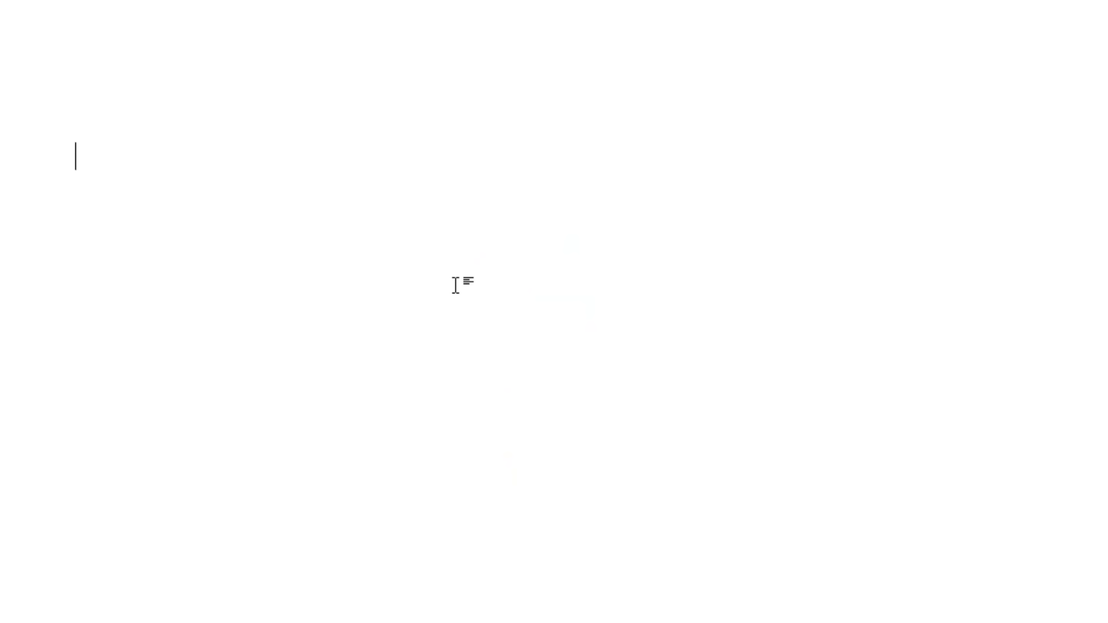
- Examine the available bullet, numbering and multilevel list styles
click(155, 69)
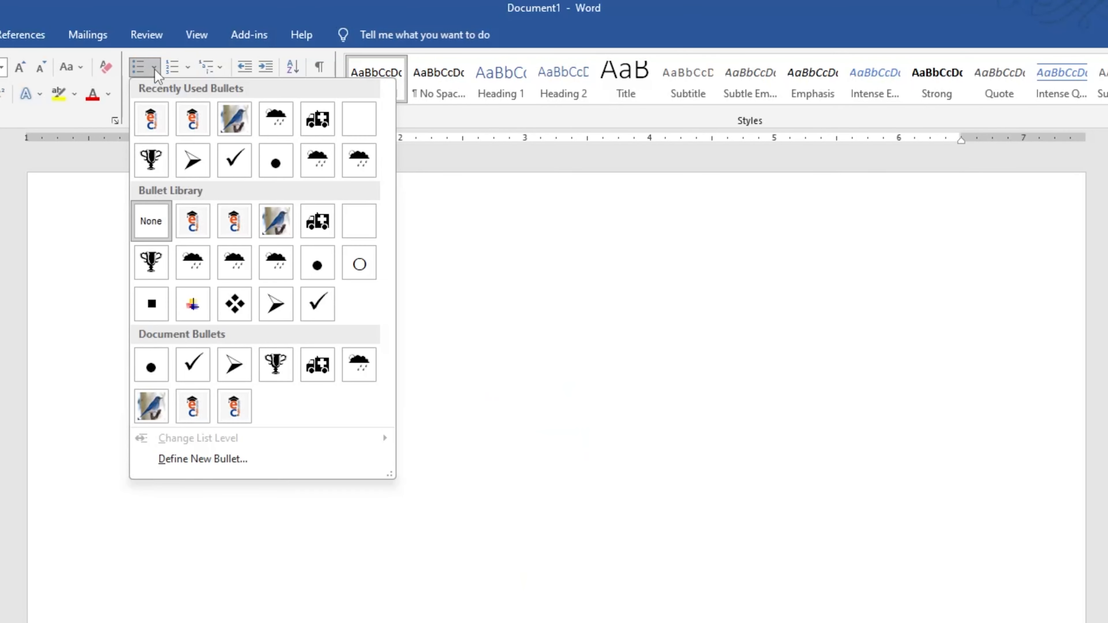
click(515, 317)
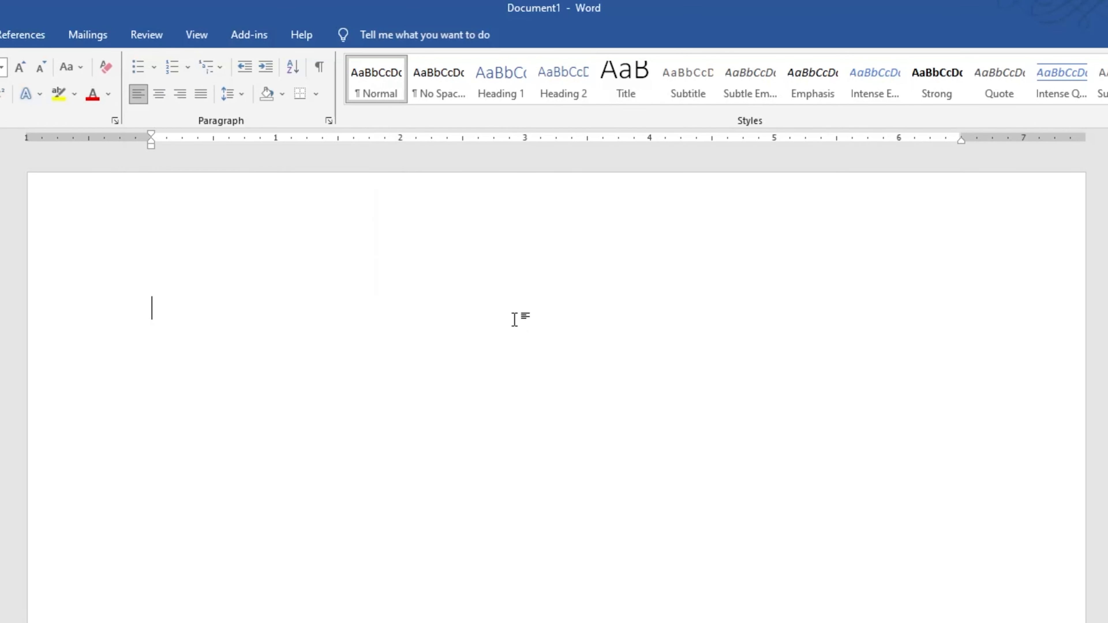
click(187, 67)
click(457, 497)
click(208, 67)
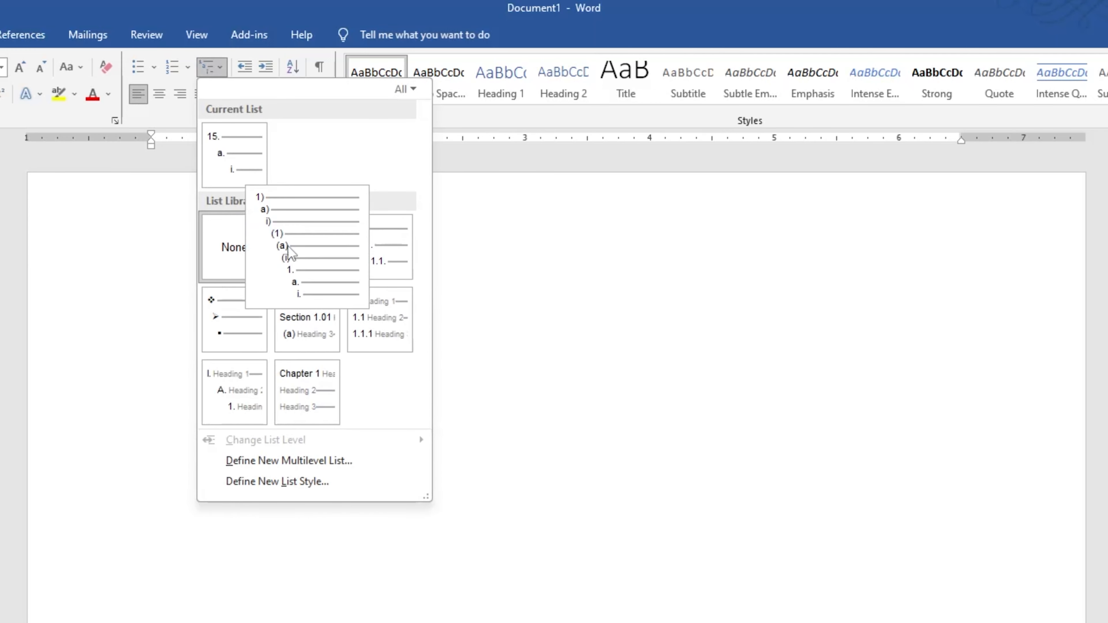
mouse_move(390, 250)
mouse_move(319, 255)
click(557, 391)
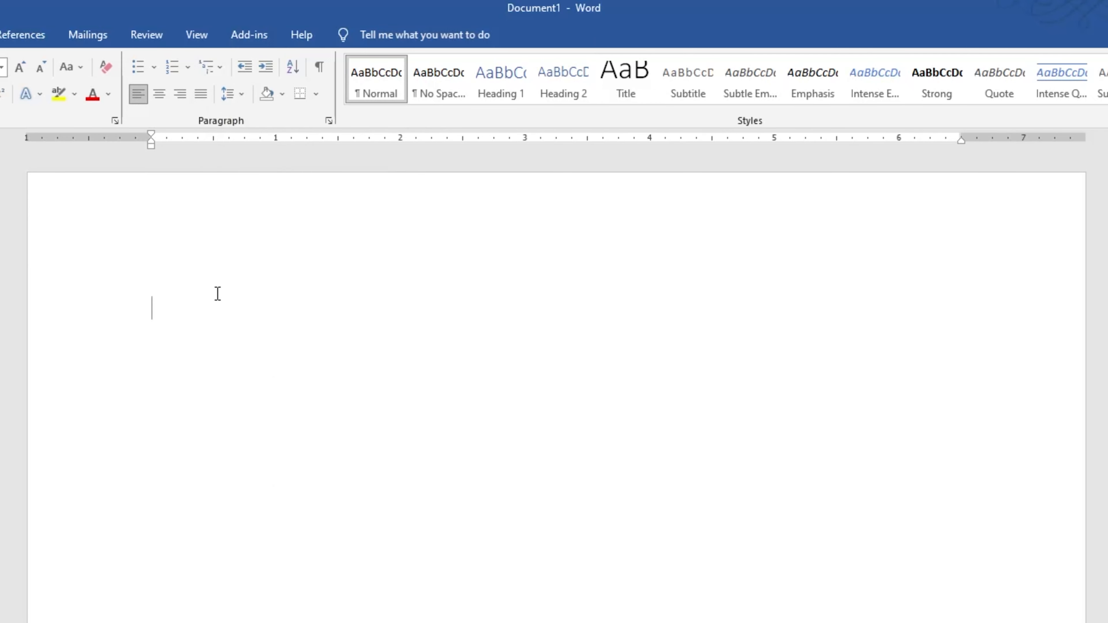
- Apply the multilevel list style numbered 1), a), i) to the empty paragraph
click(213, 68)
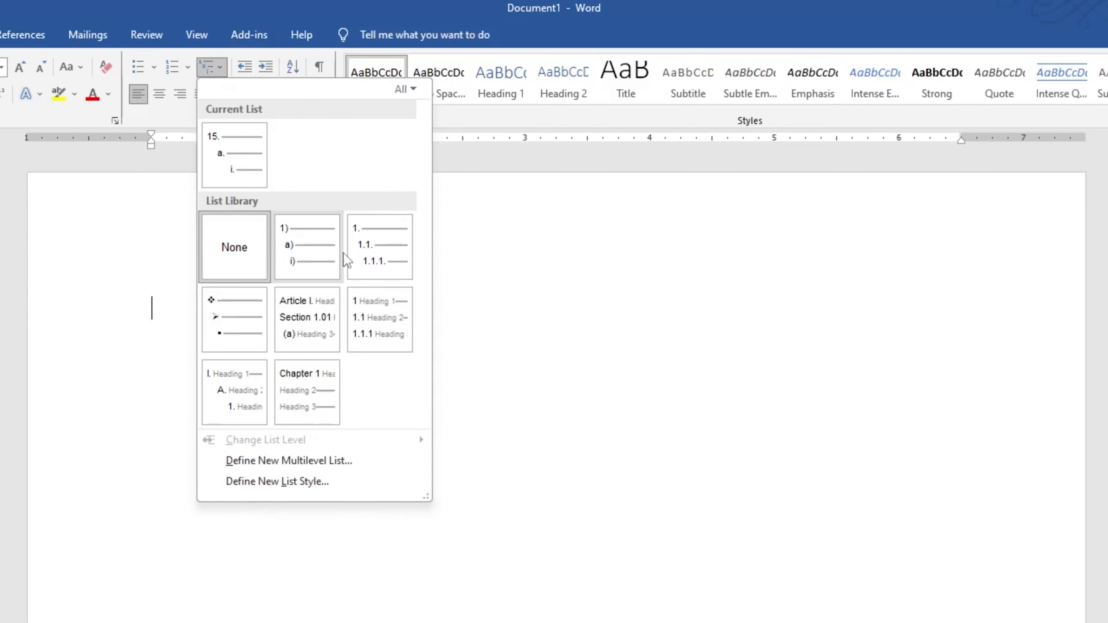
mouse_move(366, 264)
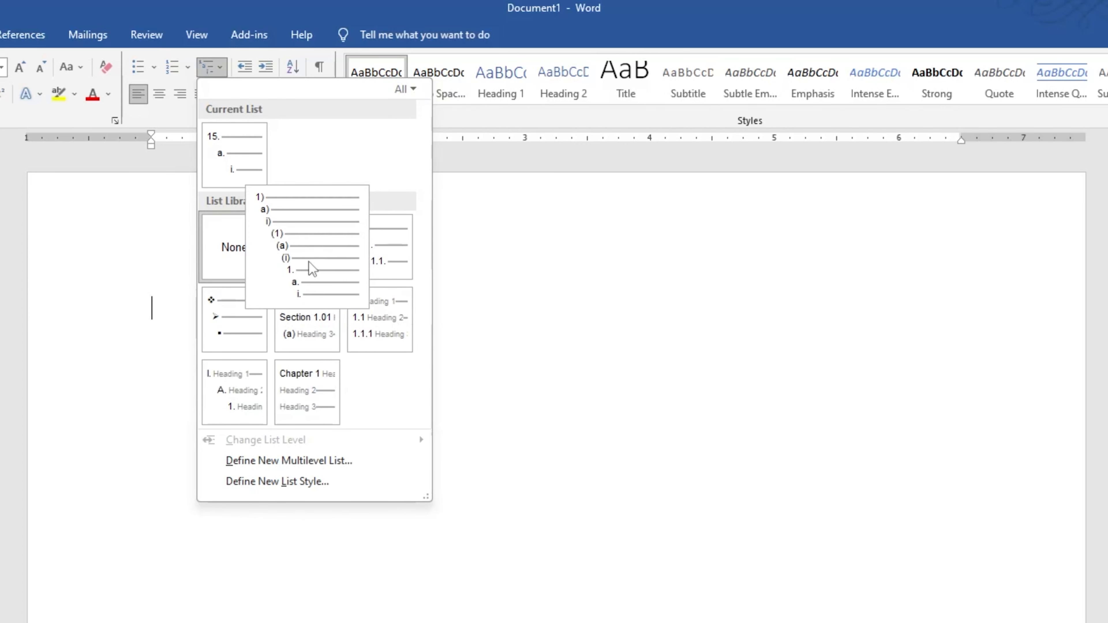
mouse_move(328, 351)
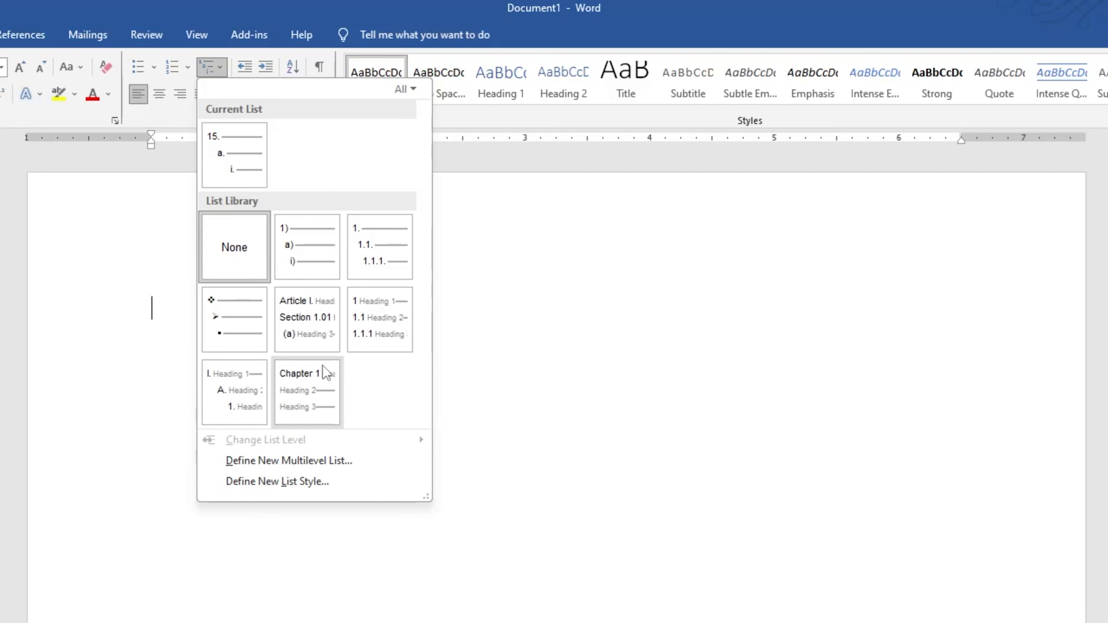
mouse_move(304, 408)
mouse_move(300, 255)
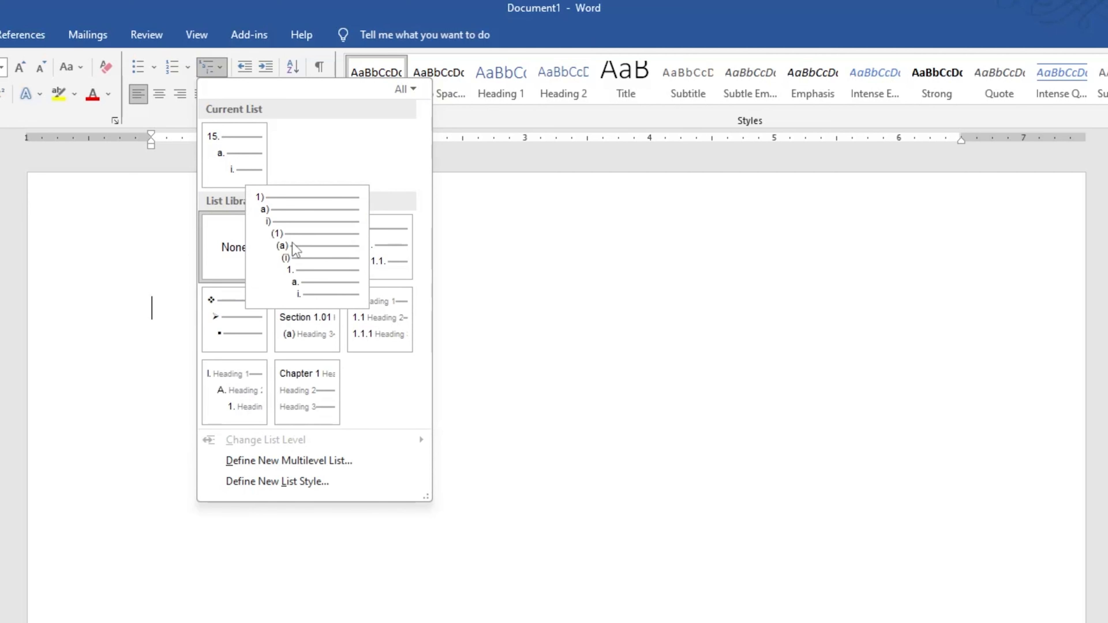
click(305, 266)
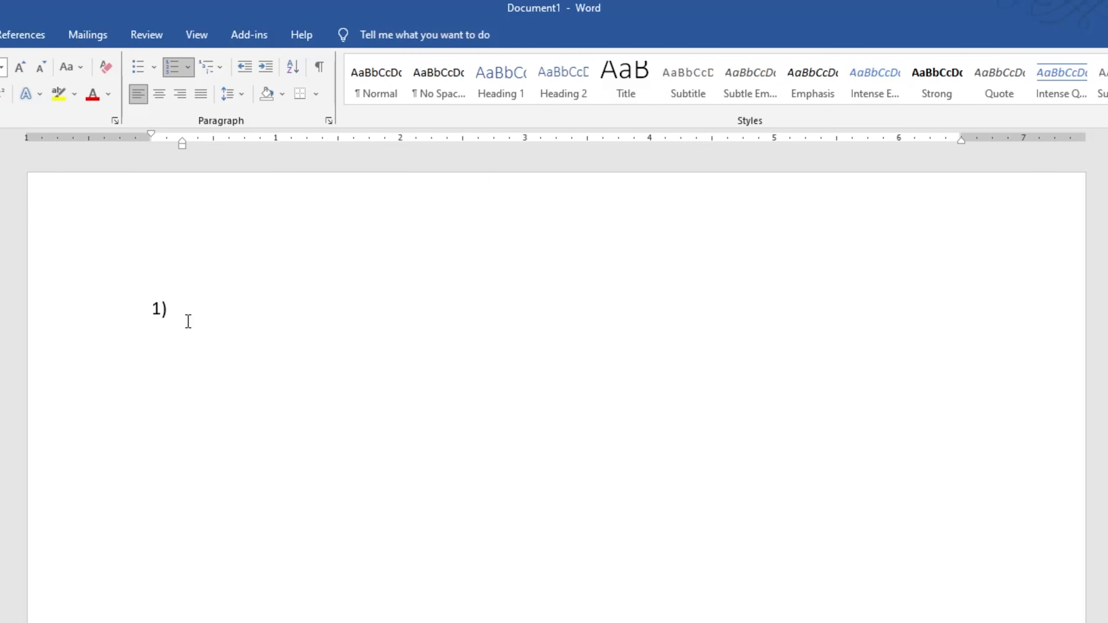
- Enter "Computer Office Application" as the first list item
text(Computer Office Appliation)
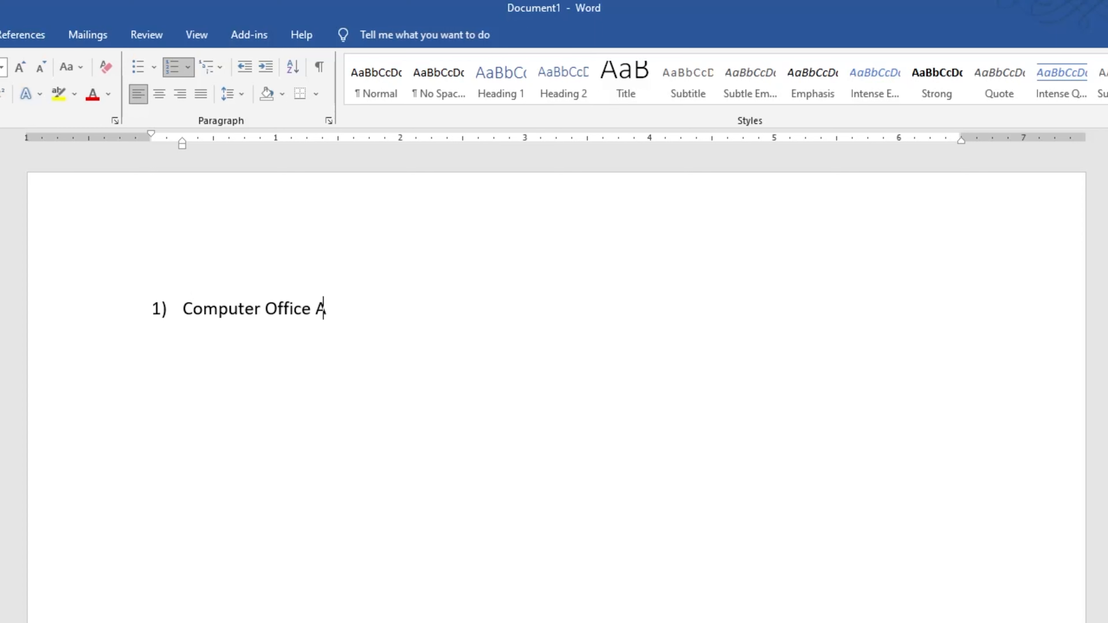
key(BackSpace)
key(BackSpace)
key(BackSpace)
key(BackSpace)
key(BackSpace)
text(cation)
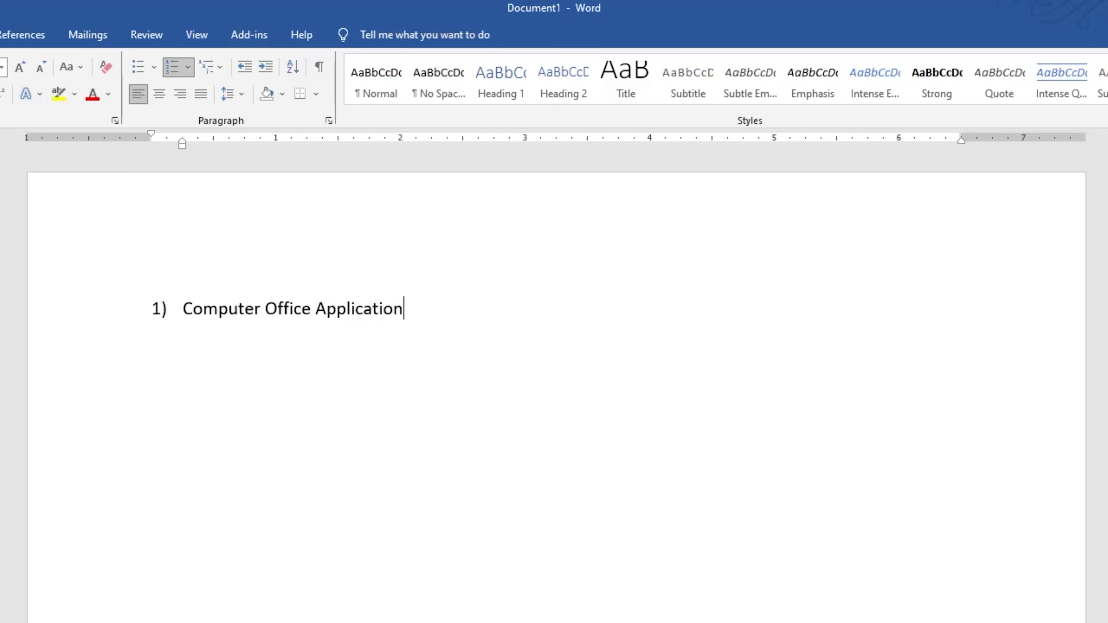
- Start a second list item and add the unnumbered heading "Courses" above the list
key(Return)
key(Up)
key(Return)
key(Up)
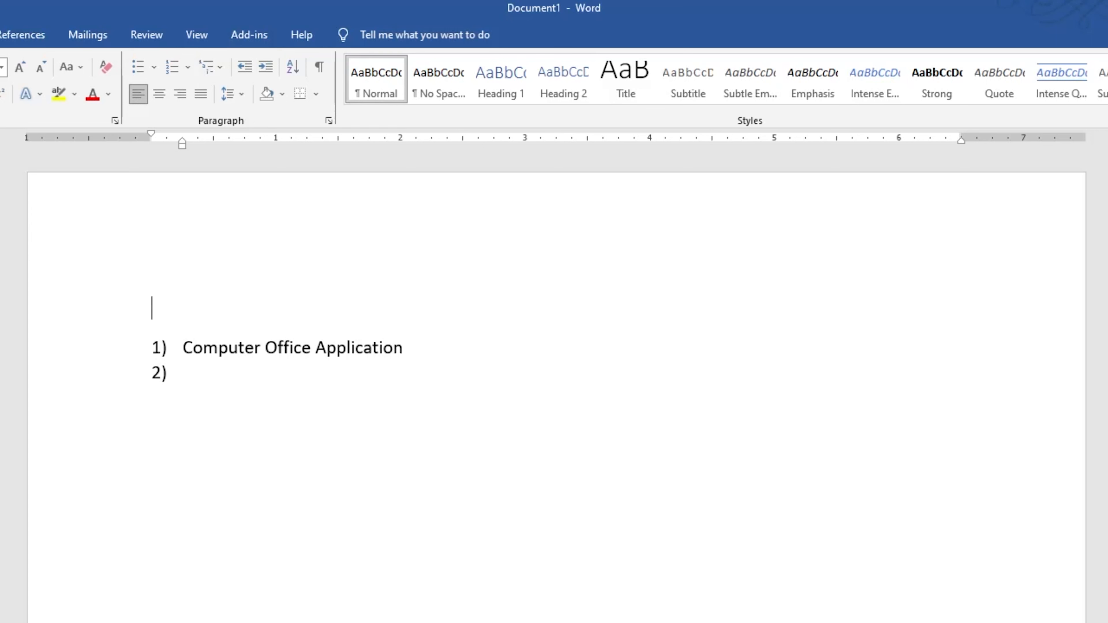
text(Courses)
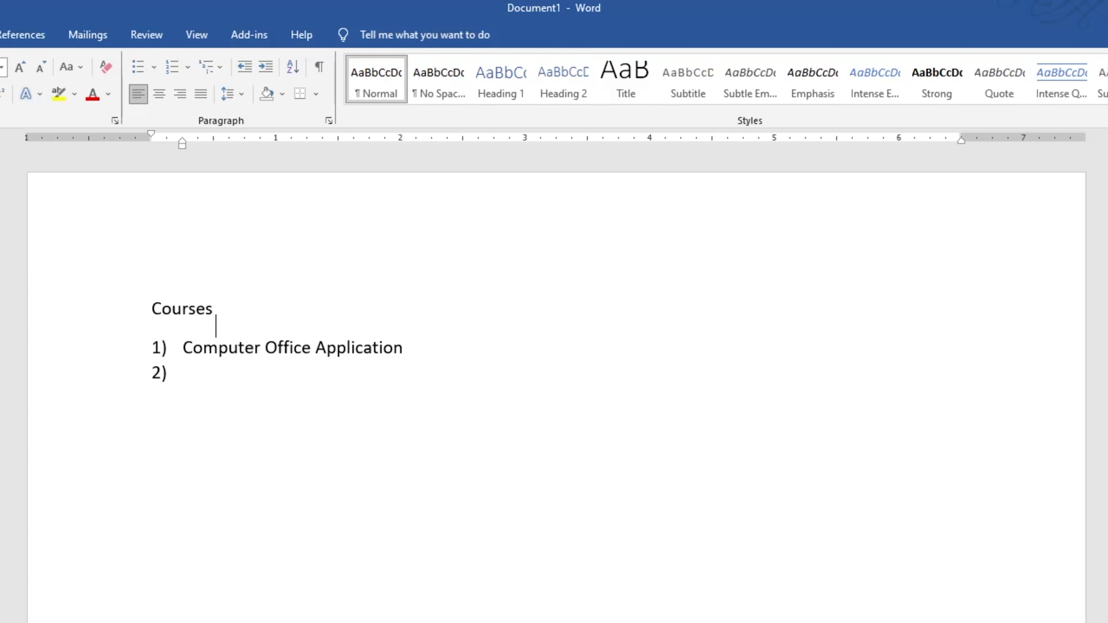
- Enter "Graphics design" and "Web" as the second and third list items
key(Down)
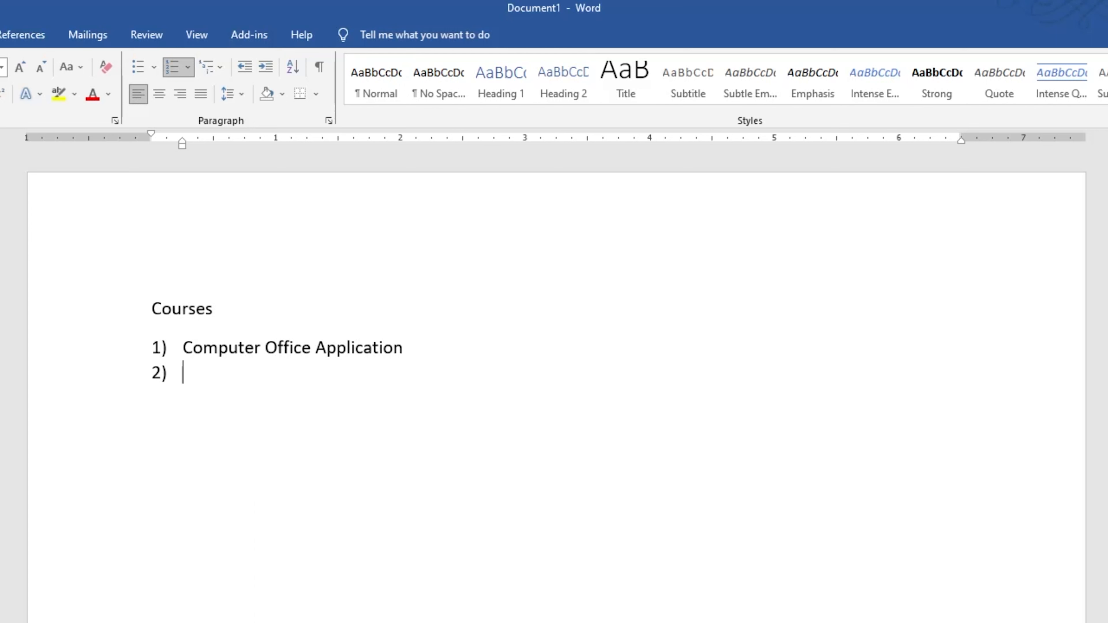
text(G)
key(BackSpace)
text(graphis)
key(BackSpace)
text(cs design)
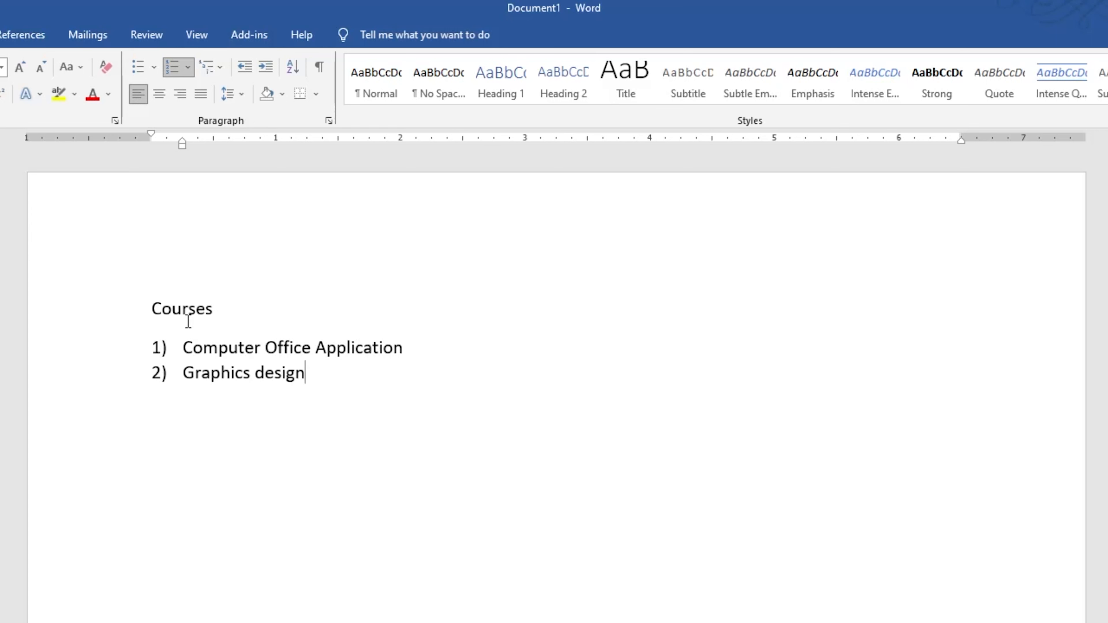
key(Return)
text(Web)
click(439, 356)
key(Return)
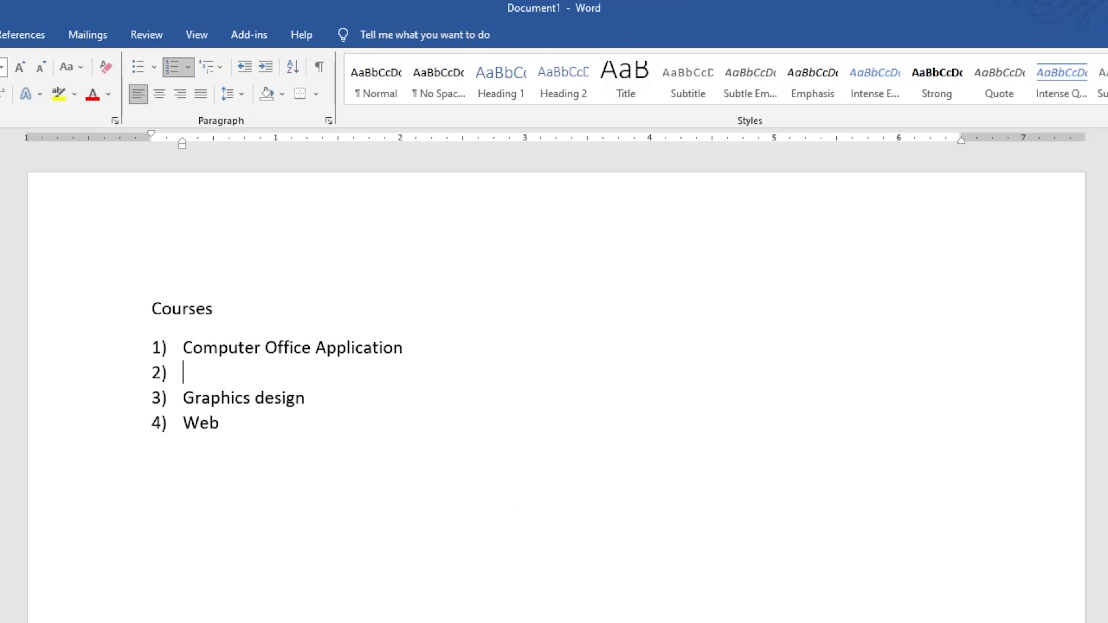
key(BackSpace)
key(BackSpace)
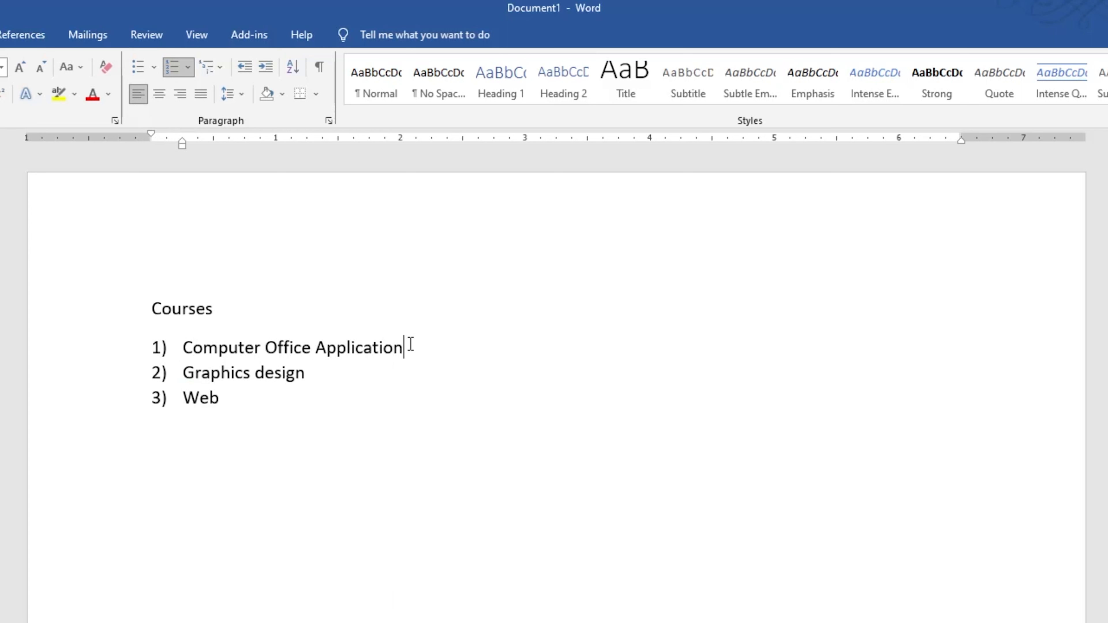
key(Return)
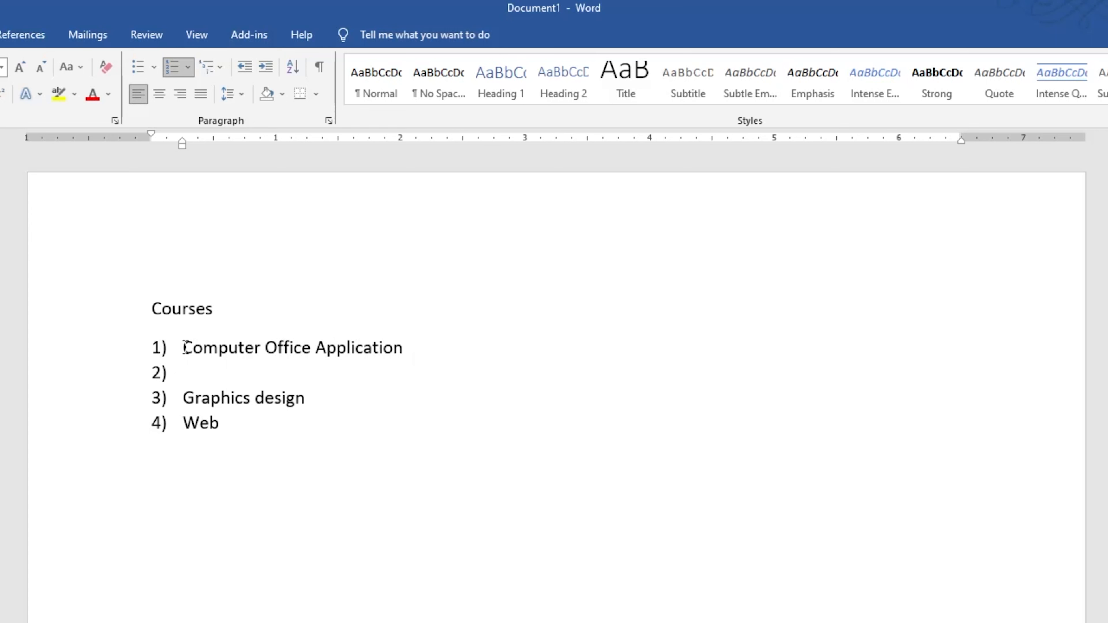
text(hj)
key(BackSpace)
key(BackSpace)
key(BackSpace)
key(BackSpace)
key(BackSpace)
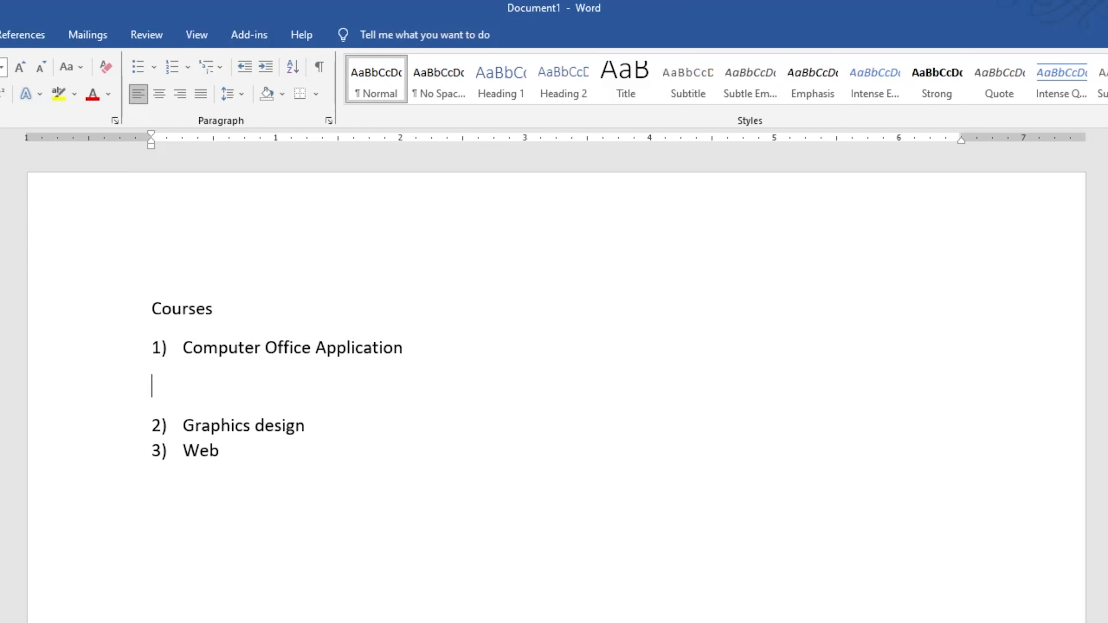
text(n)
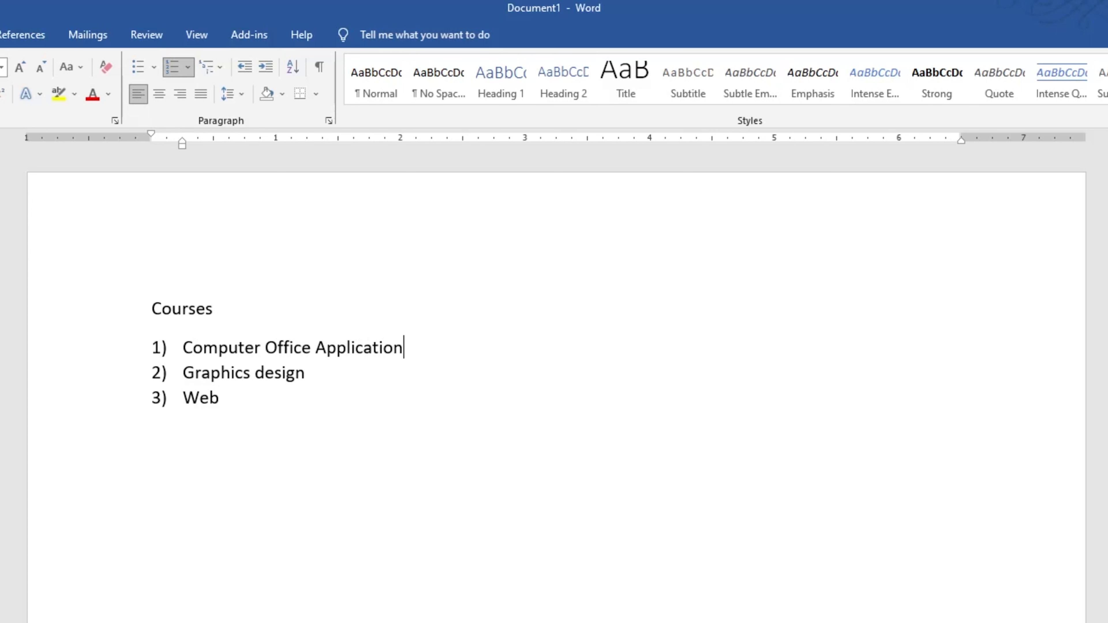
- Add the second-level items "Basic", "Typing" and "MS Office" under Computer Office Application
key(Return)
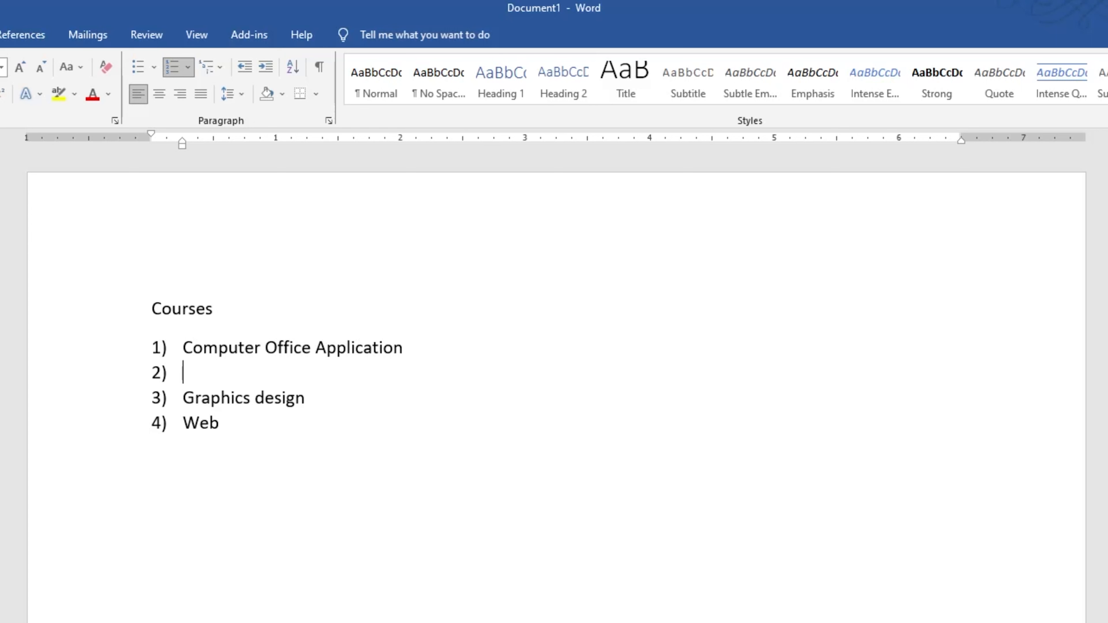
key(Tab)
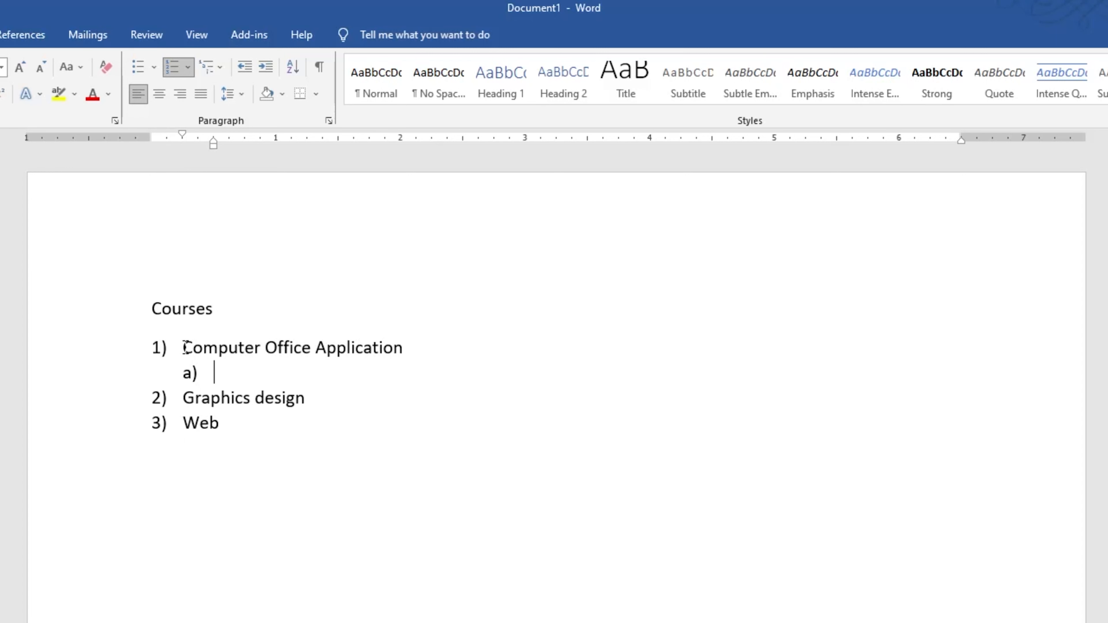
text(Basic)
key(Return)
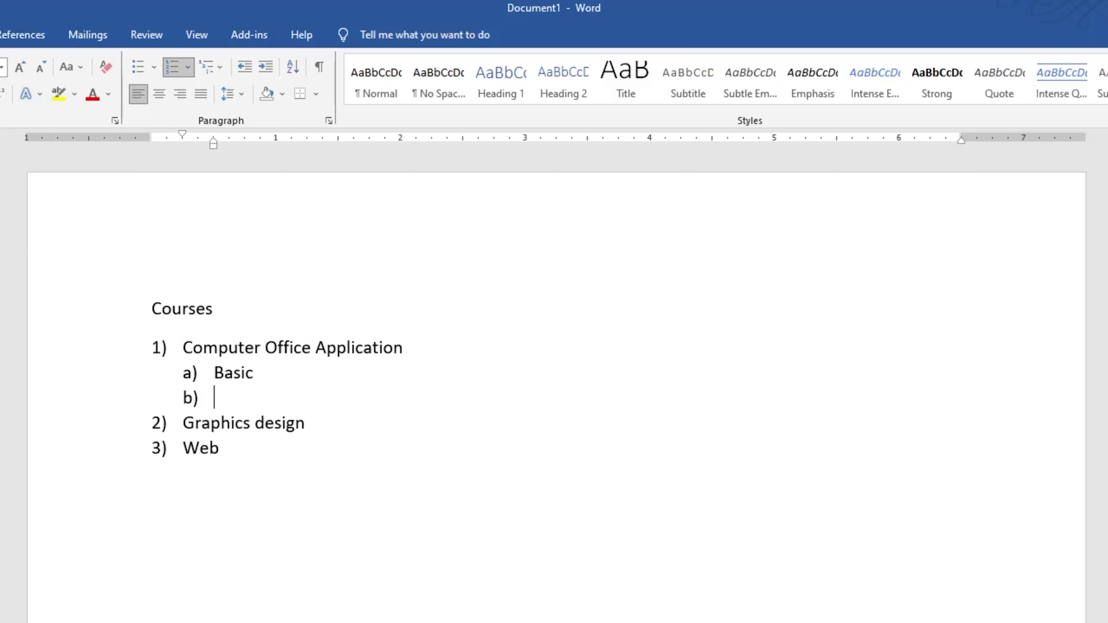
text(Typing)
key(Return)
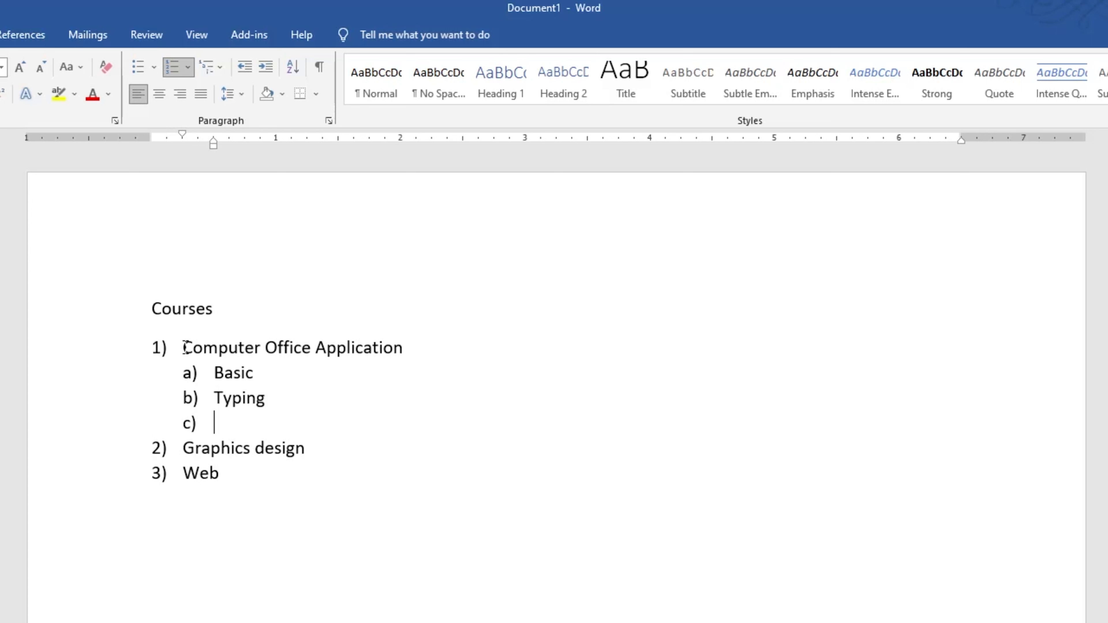
text(MS Office)
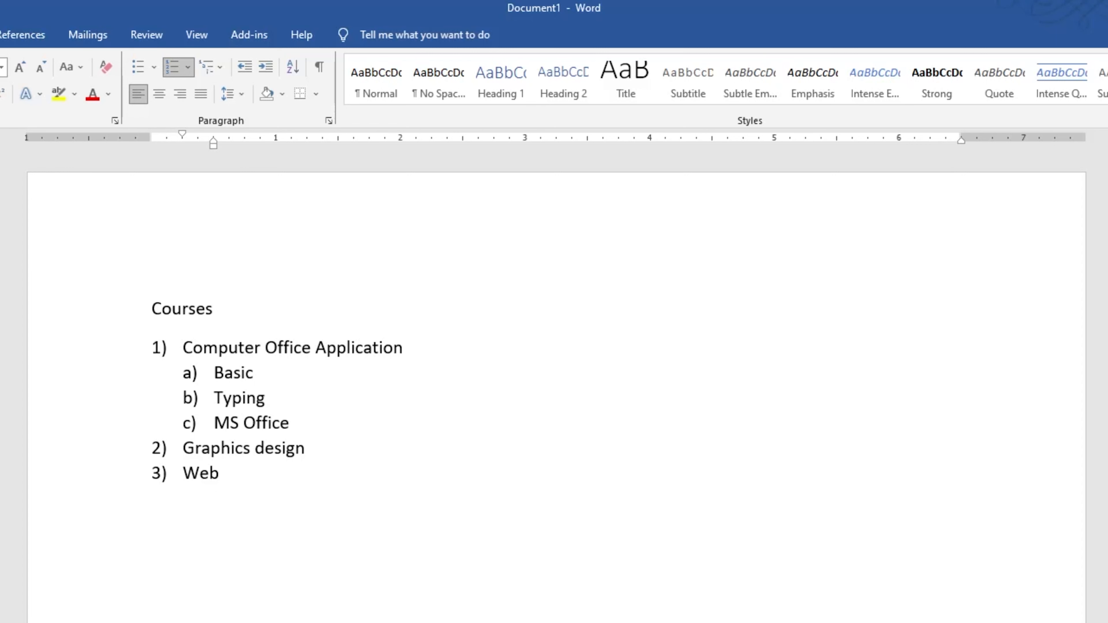
- Add the second-level item "Google g-suite" below MS Office
key(Return)
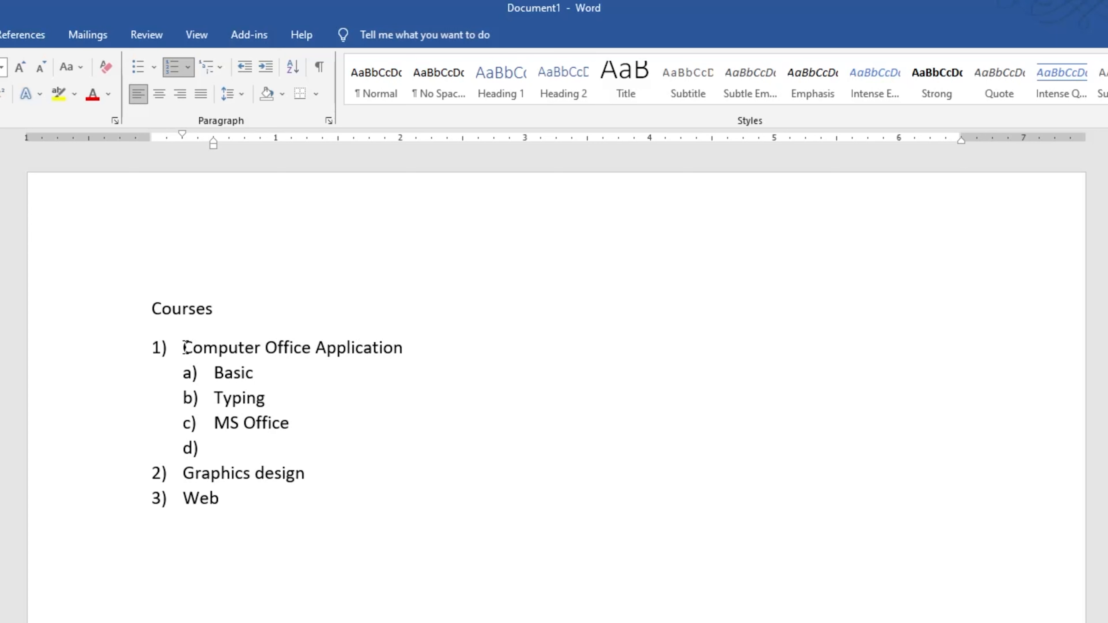
text(Google g )
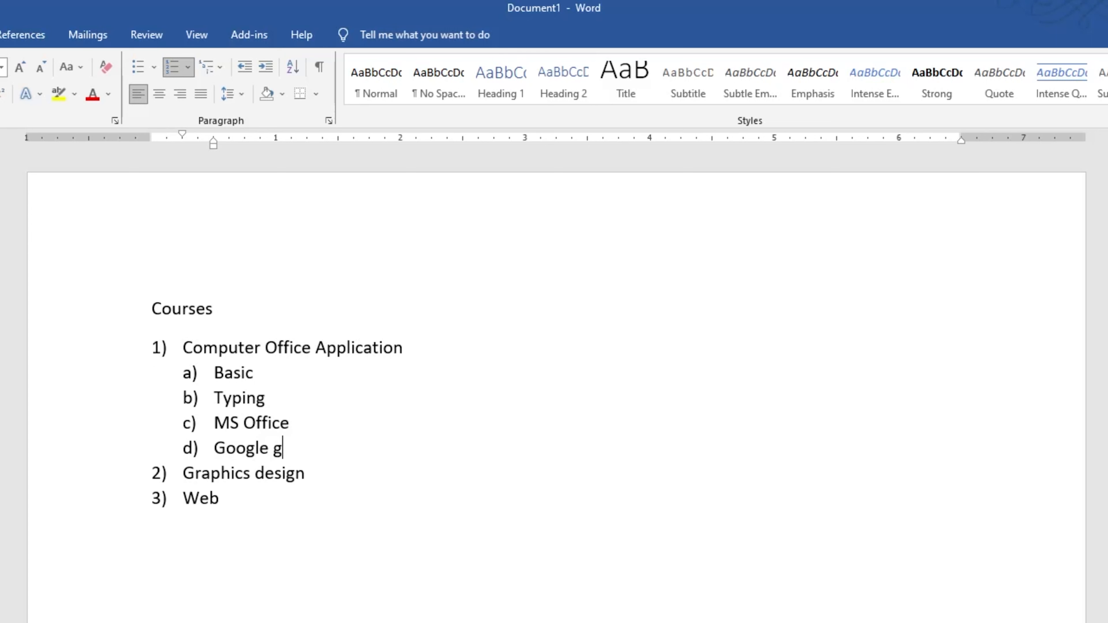
text(suite)
key(Left)
key(Left)
key(Left)
key(Left)
key(BackSpace)
text(-)
key(Right)
key(Right)
key(Right)
key(Right)
- Add the second-level items "Email" and "Google apps" below Google g-suite
key(Return)
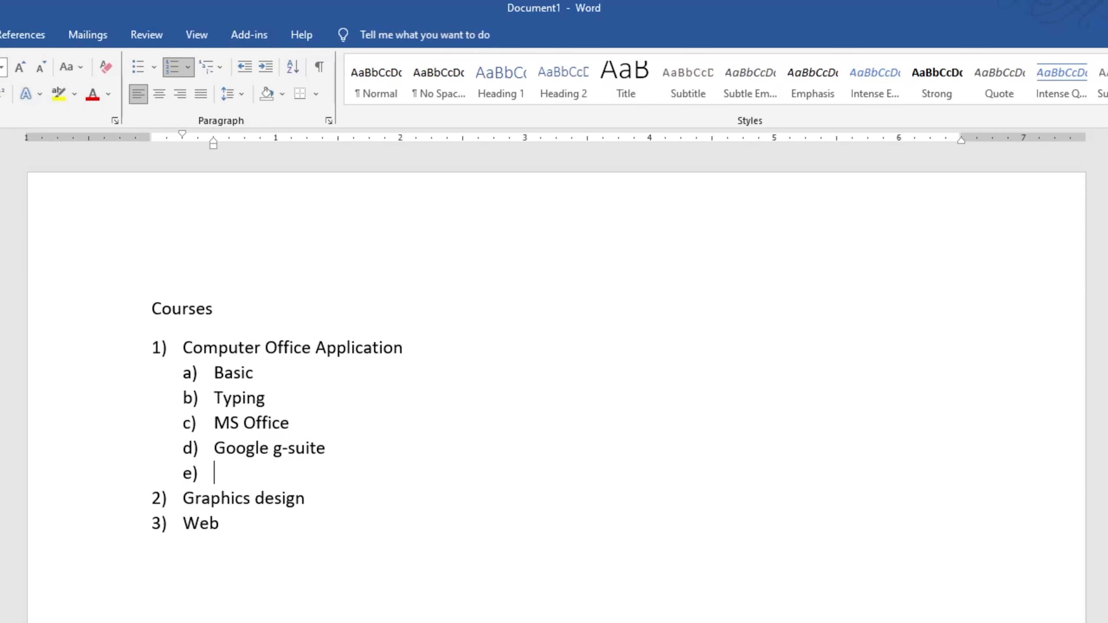
text(email)
key(Return)
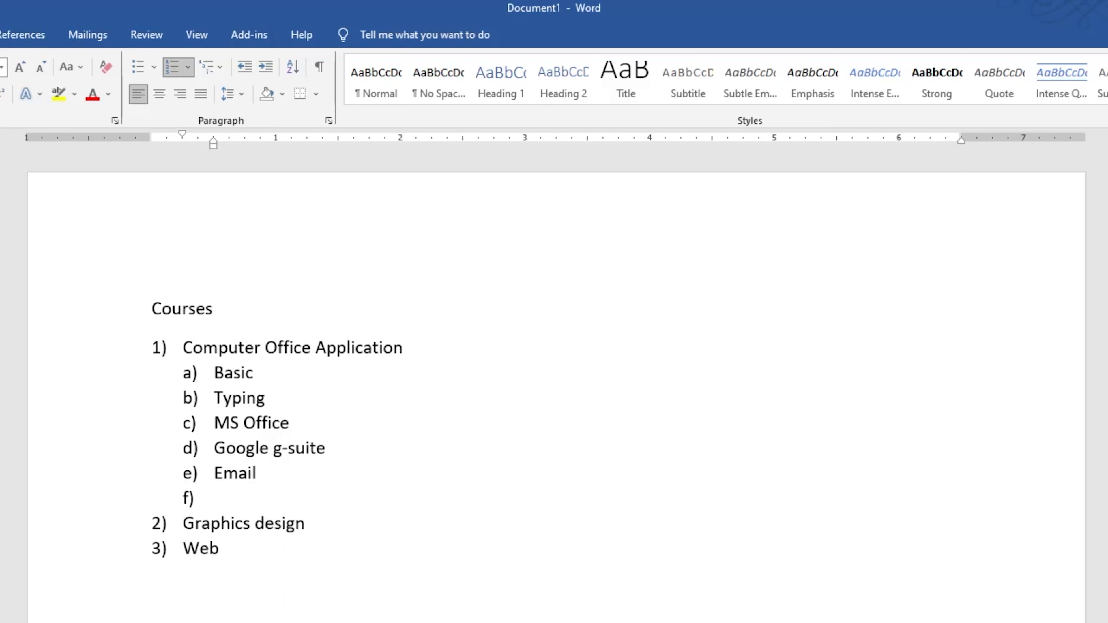
text(google aps)
key(BackSpace)
text(ps)
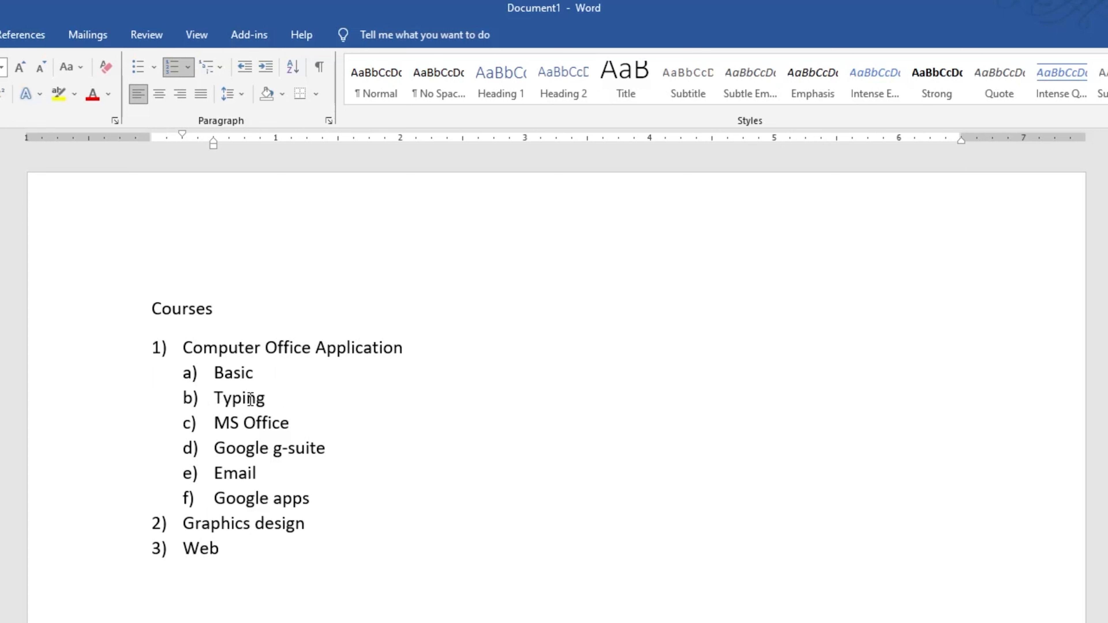
- Add the third-level items "English" and "Bangla" under Typing
key(Return)
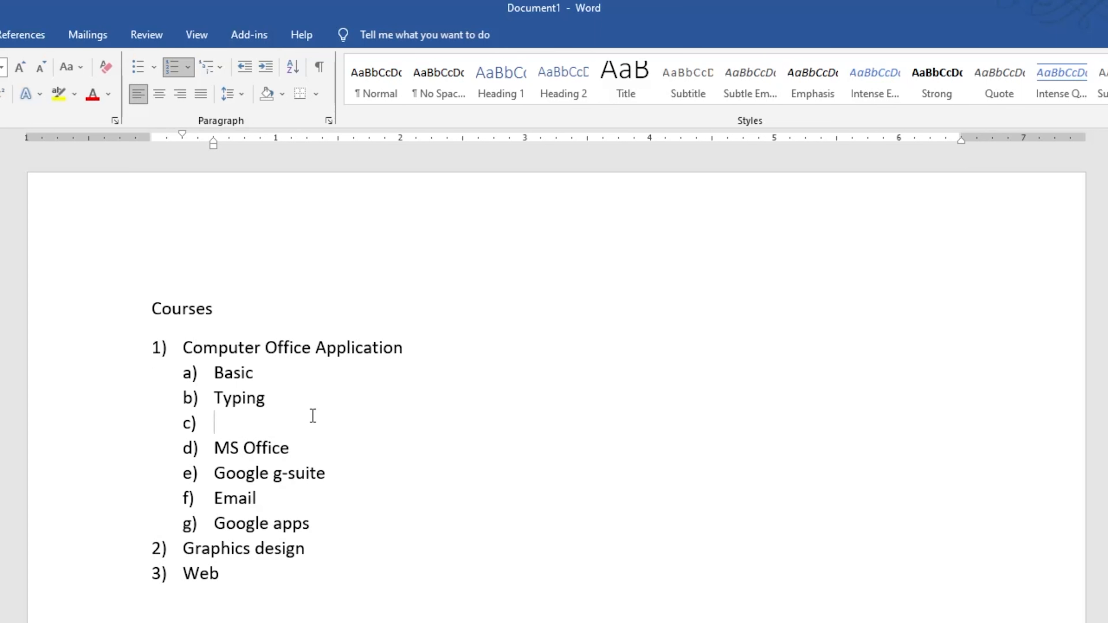
key(Tab)
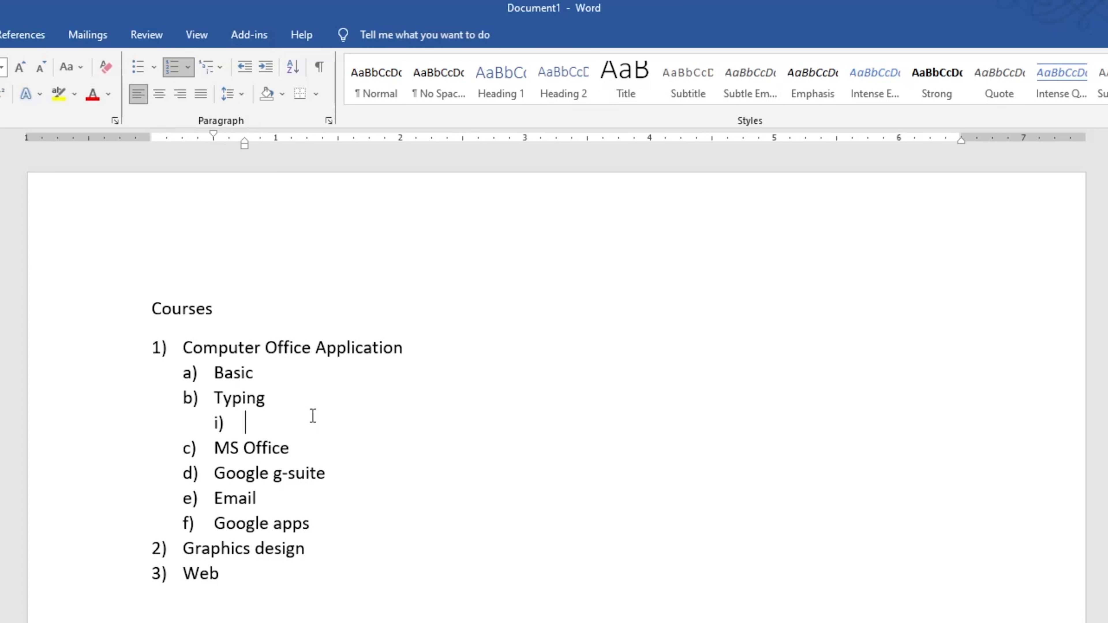
text(english)
key(Return)
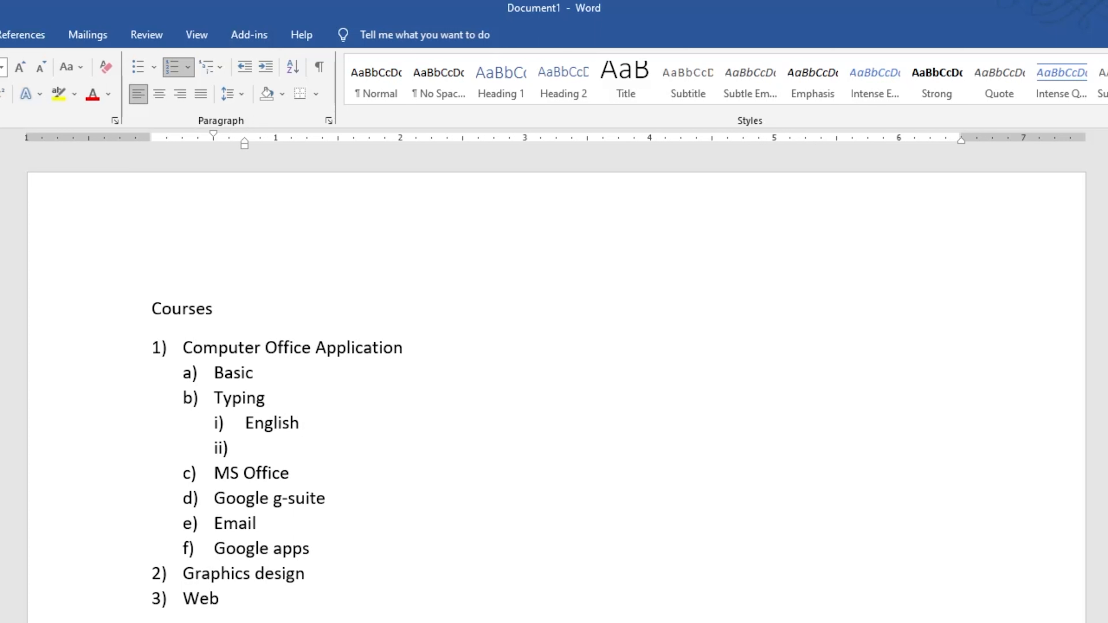
text(bangla)
- Add the third-level items "Word", "Excel" and "Power" under MS Office
click(300, 479)
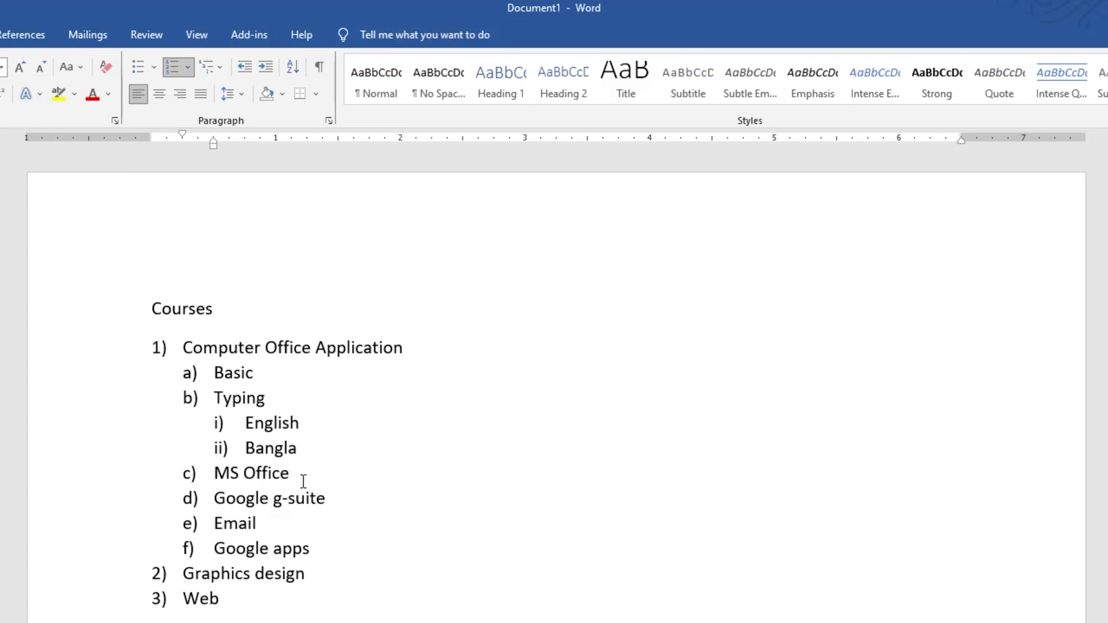
key(Return)
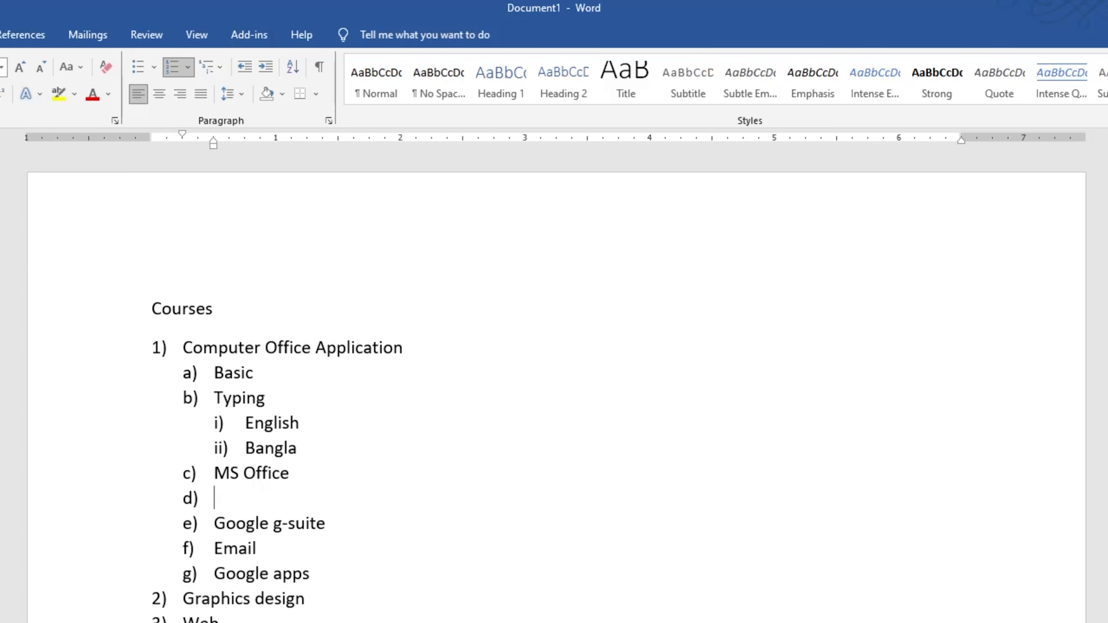
key(Tab)
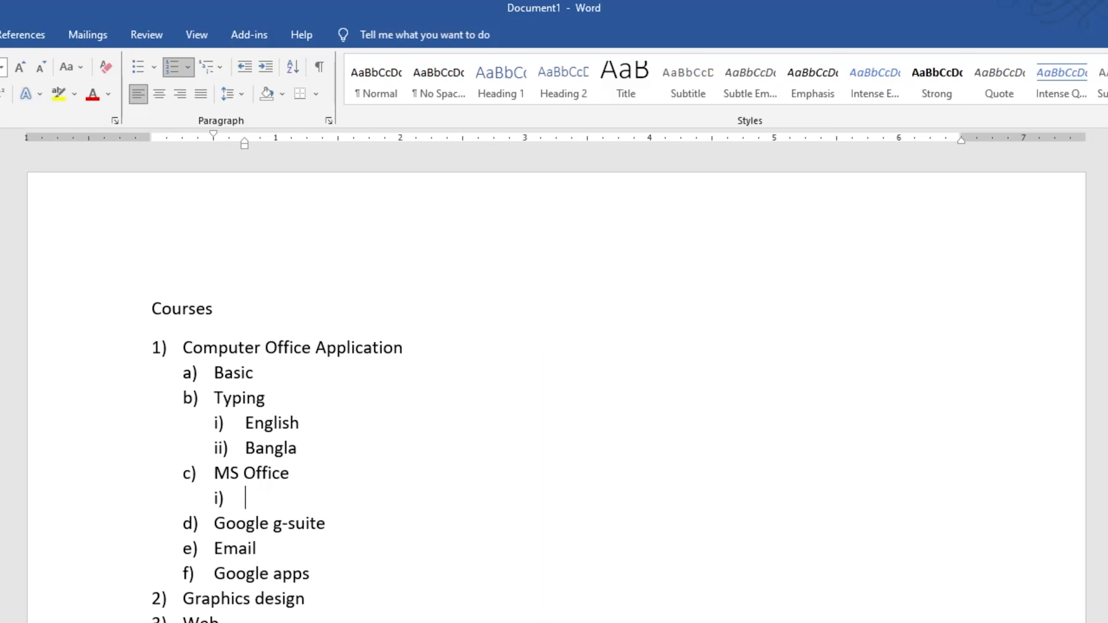
text(word)
key(Return)
text(exc)
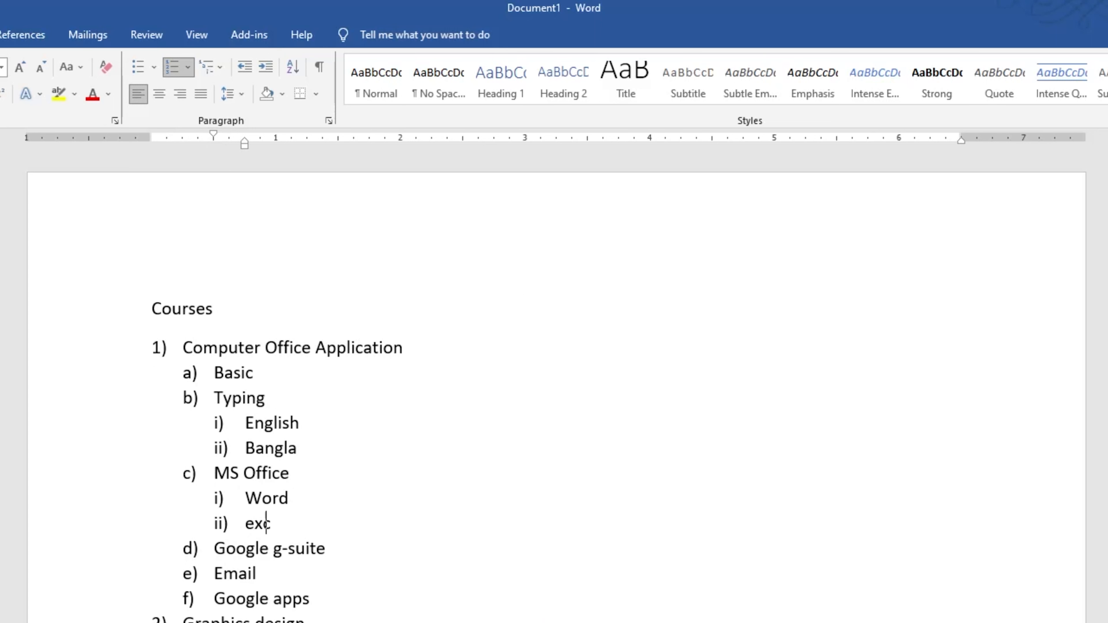
text(el)
key(Return)
text(po)
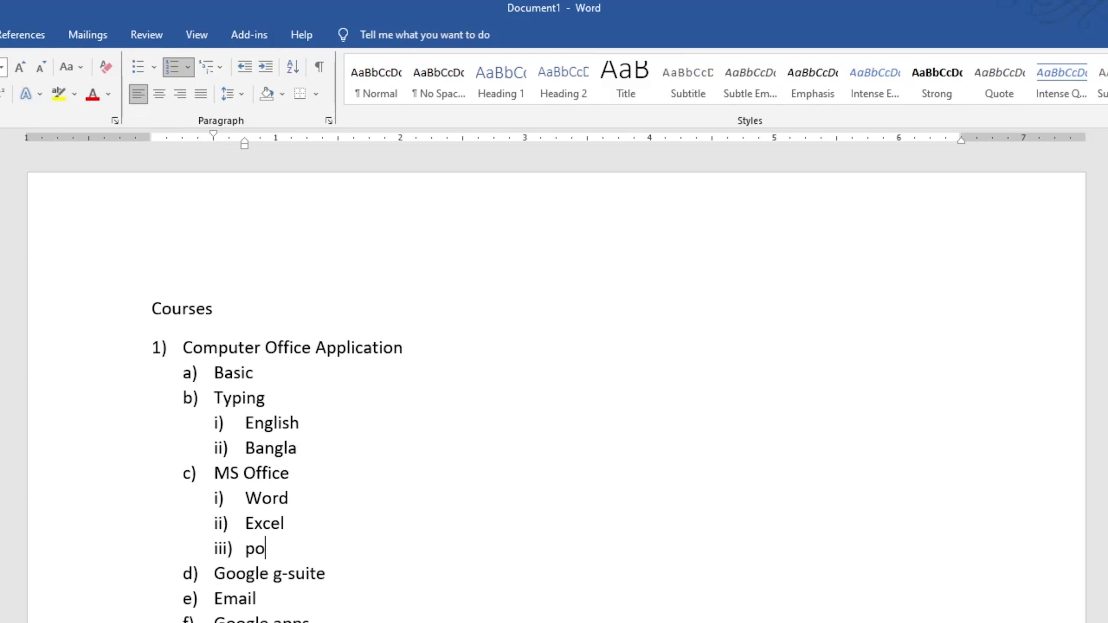
text(wer)
- Add the third-level items "Docs", "Slides" and "Sheets" under Google g-suite
click(297, 573)
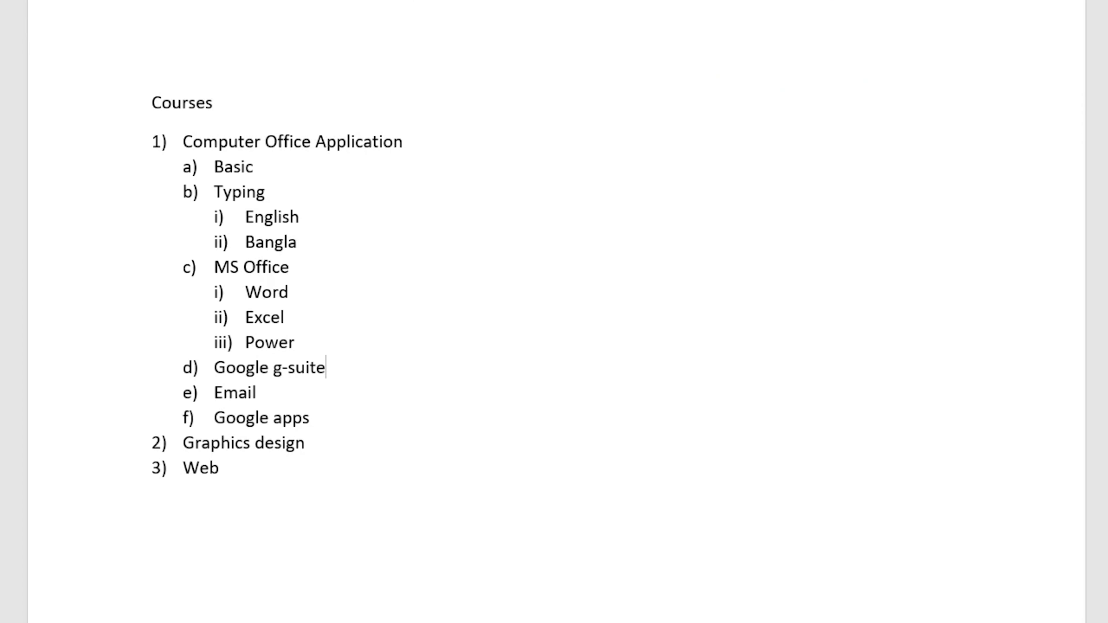
key(Return)
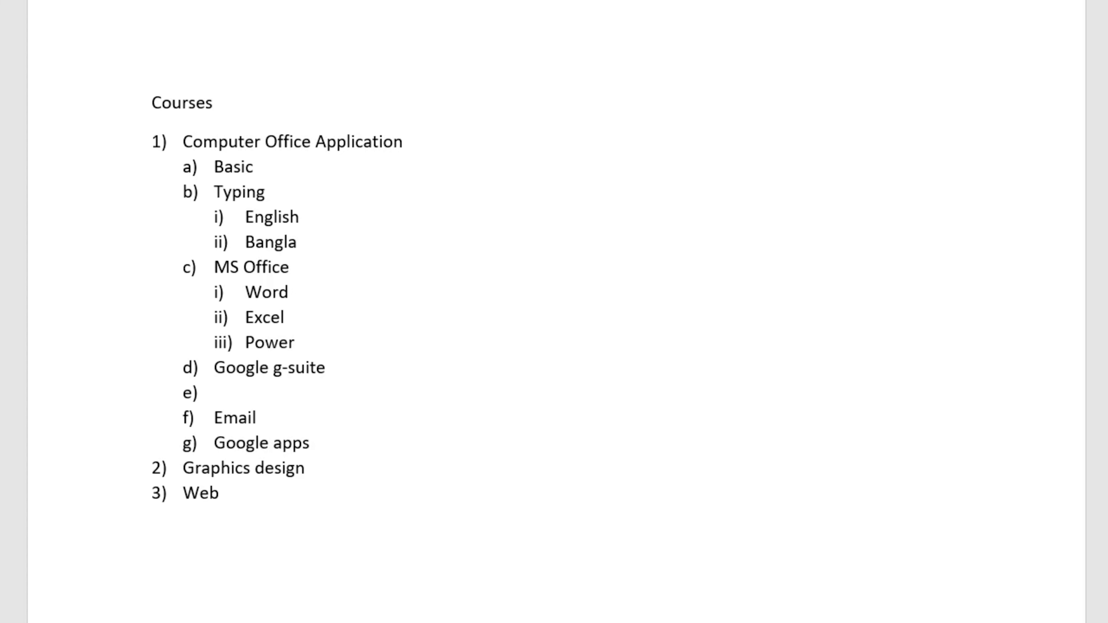
key(Tab)
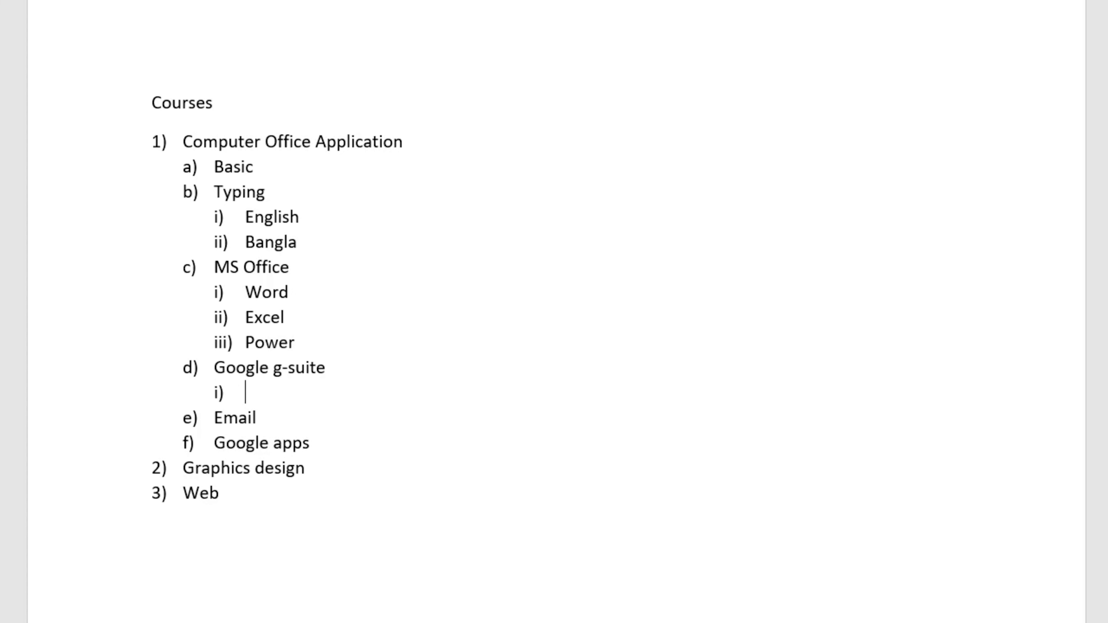
text(docs)
key(Return)
text(s)
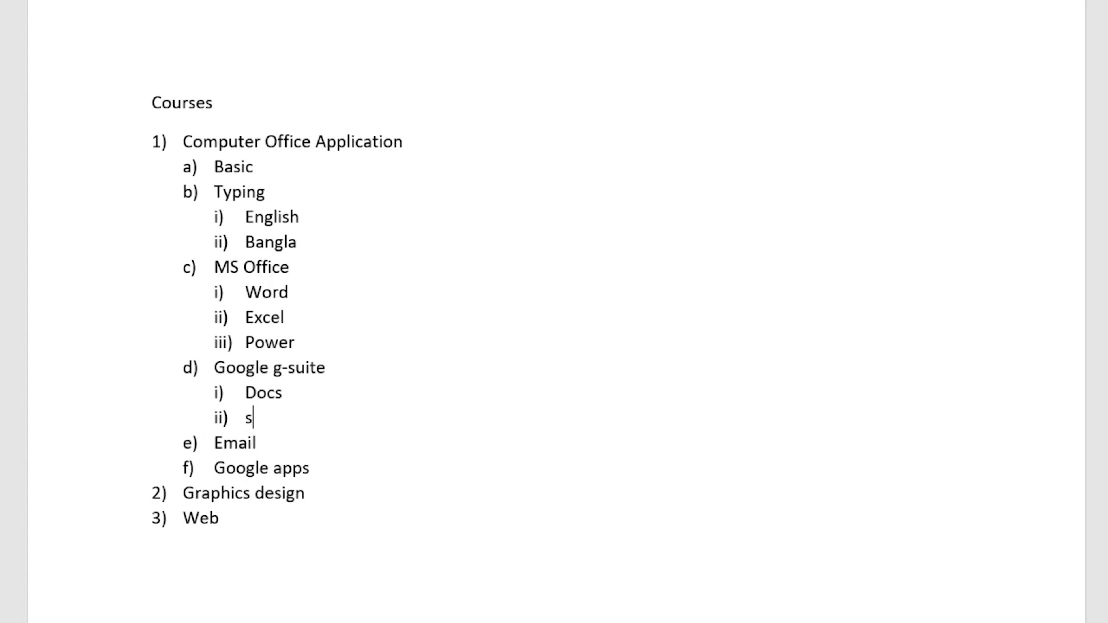
text(lides)
key(Return)
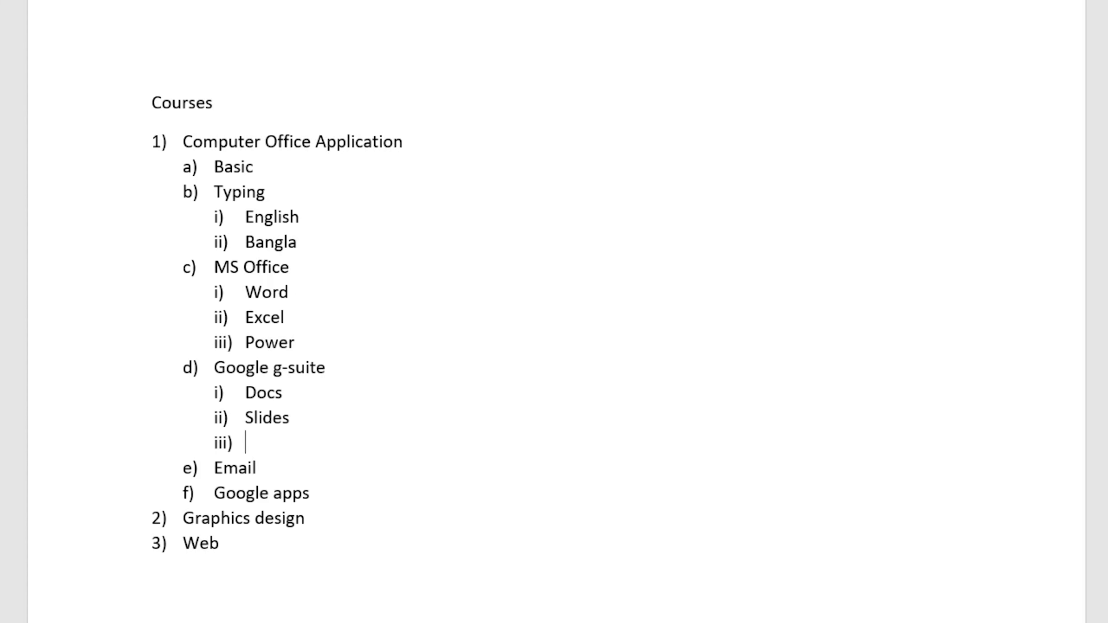
text(sheets)
- Add the third-level items "Maps" and "Forms" under Google apps, followed by an empty third item
click(257, 468)
key(Down)
key(Right)
key(Return)
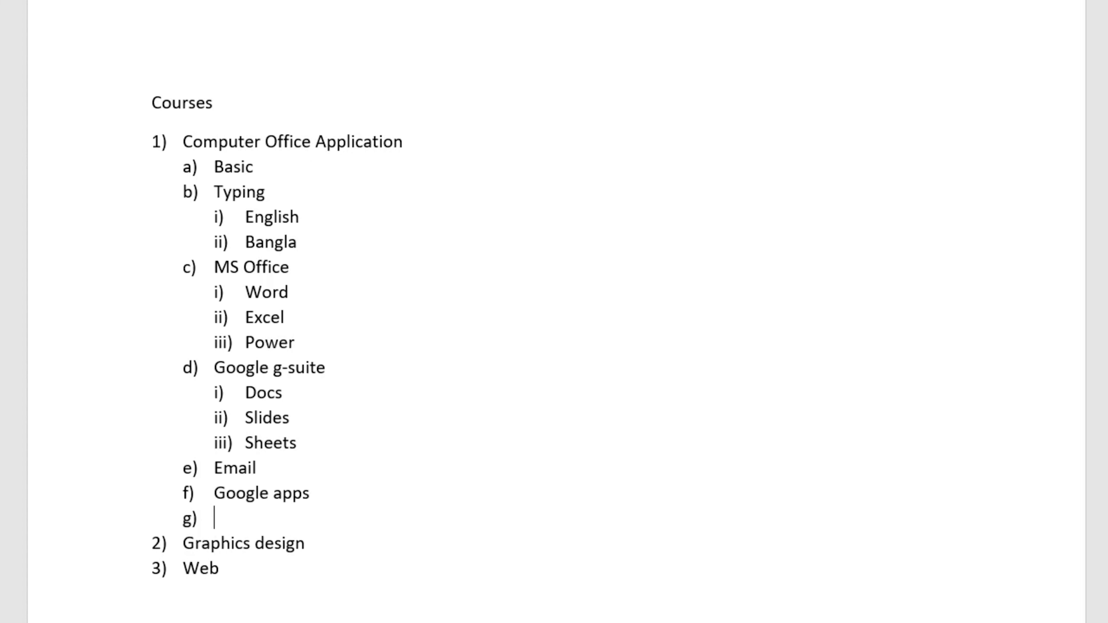
key(Tab)
text(maps)
key(Return)
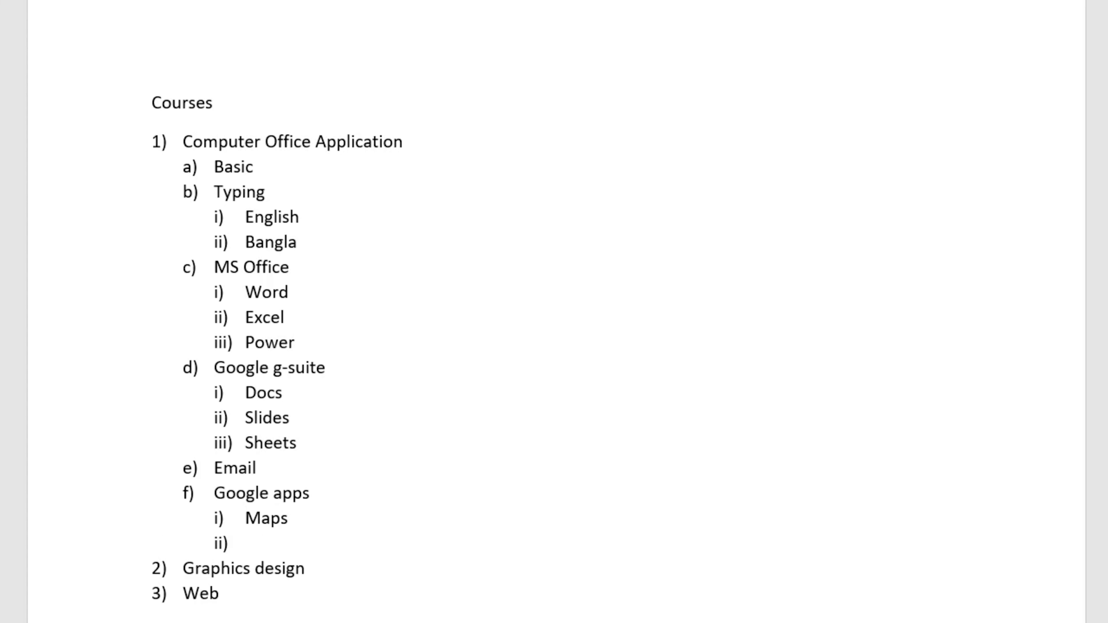
text(forms)
key(Return)
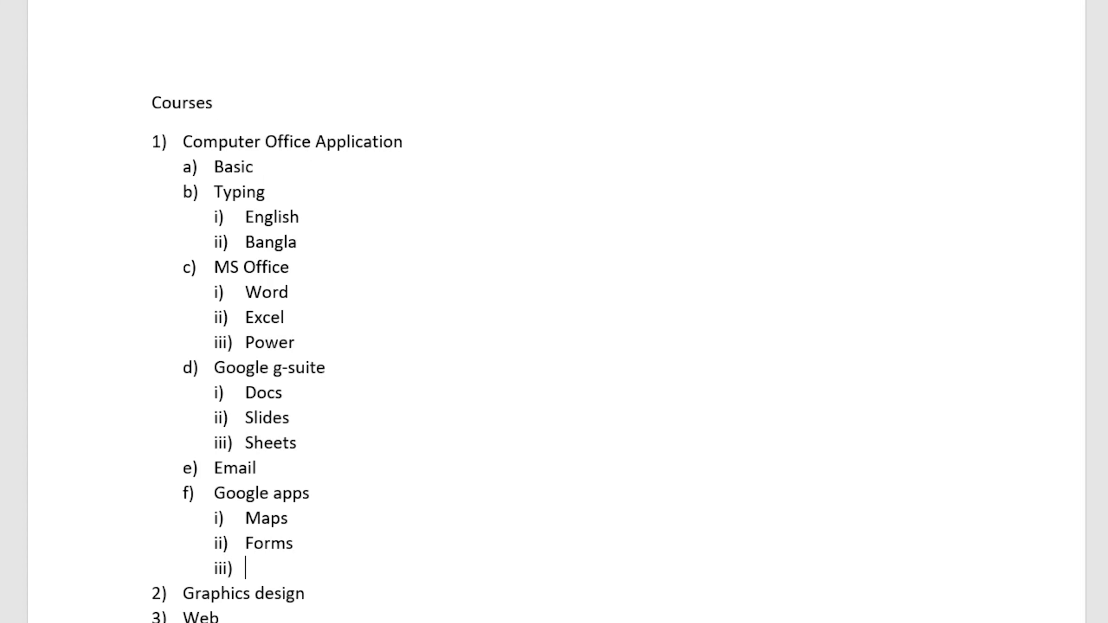
scroll(329, 284, down, 3)
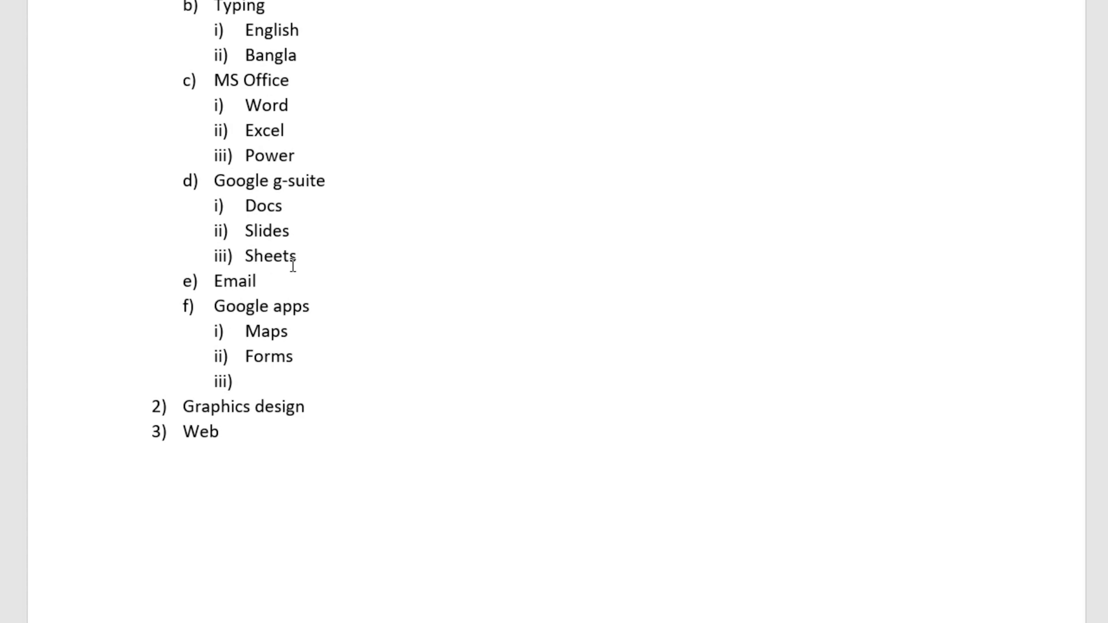
scroll(334, 159, up, 2)
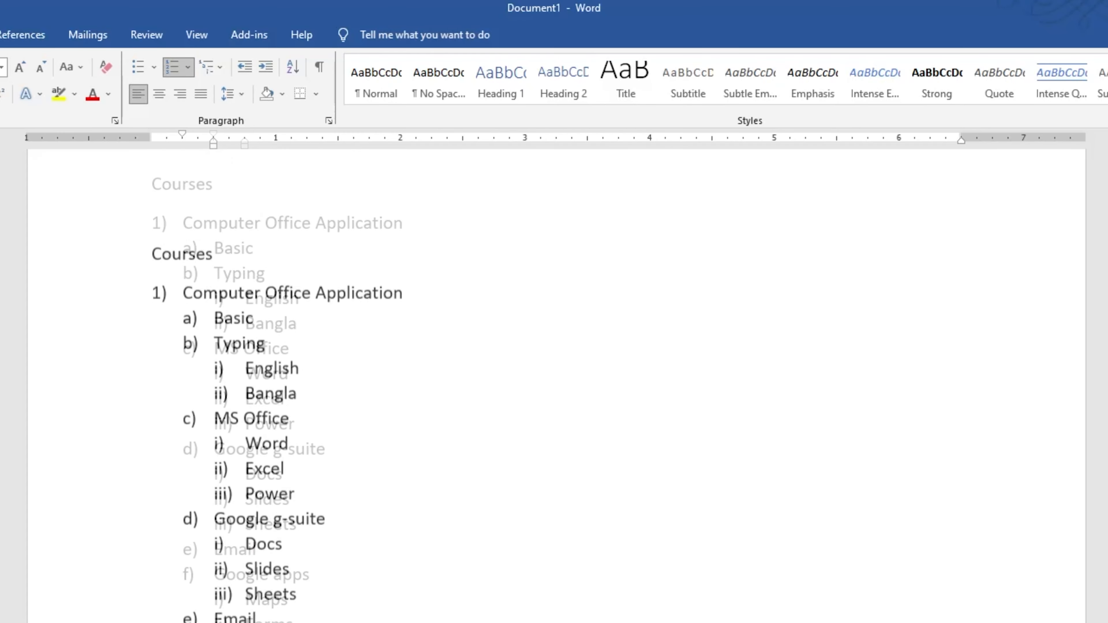
scroll(280, 612, down, 3)
scroll(281, 613, up, 2)
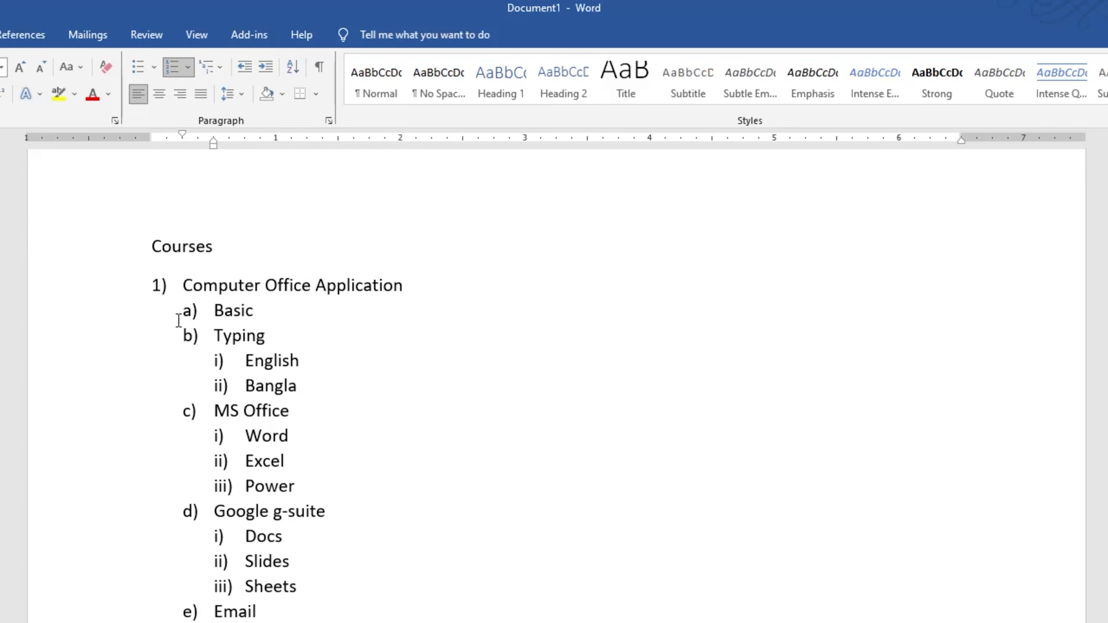
scroll(227, 309, up, 2)
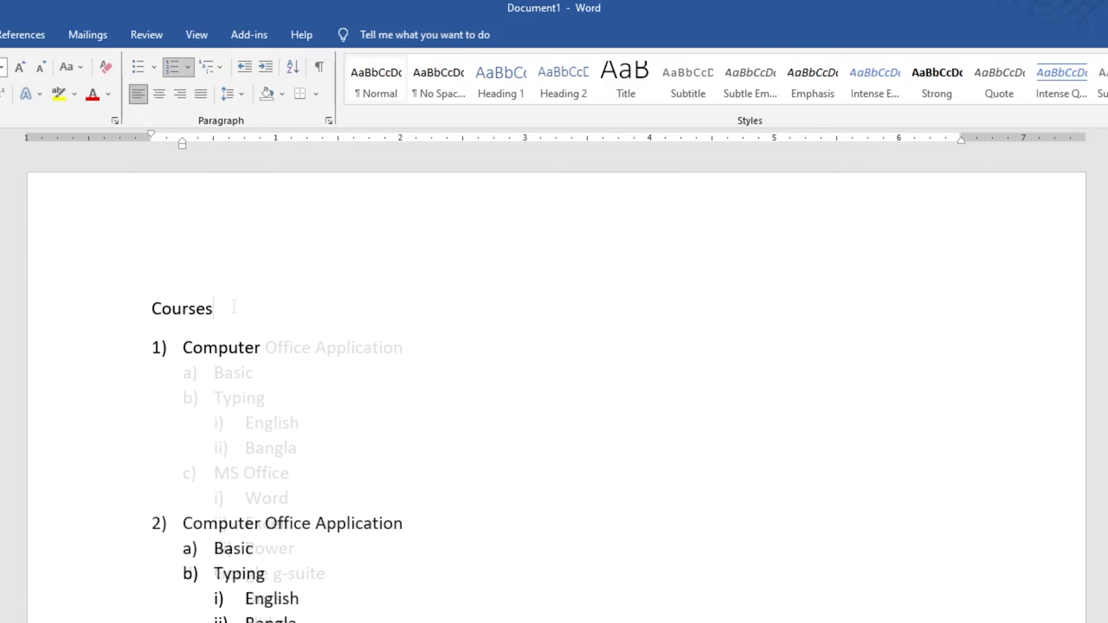
- Start a lettered sublevel with a manually entered "a)" under the first item, Computer, and add "Basic" and "Typing" to it
key(Right)
key(Right)
key(Right)
key(Right)
key(Right)
key(Return)
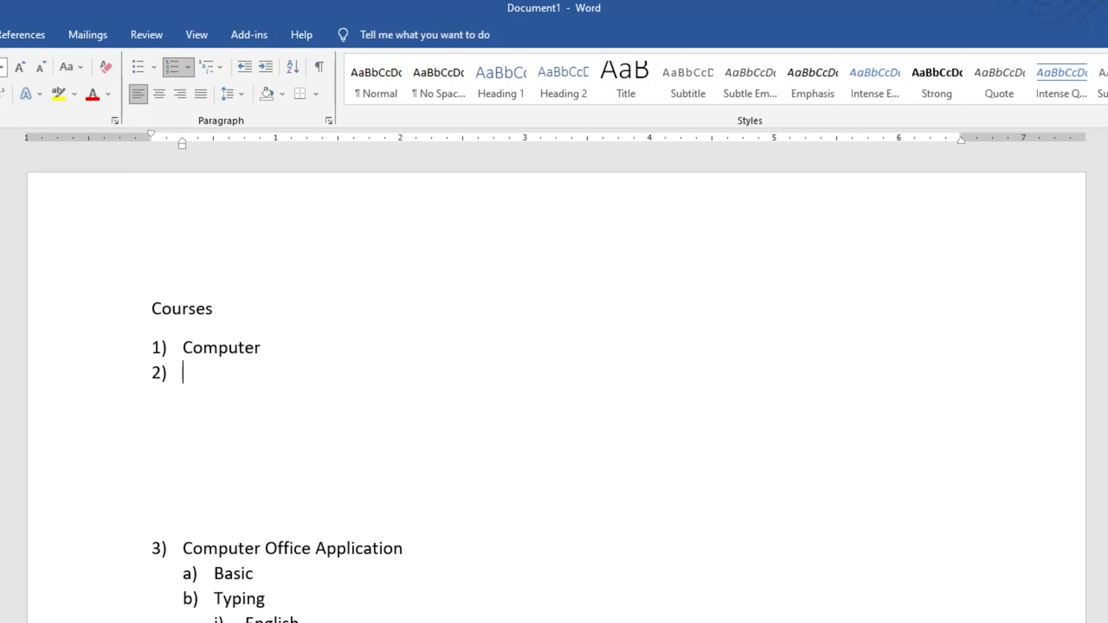
key(BackSpace)
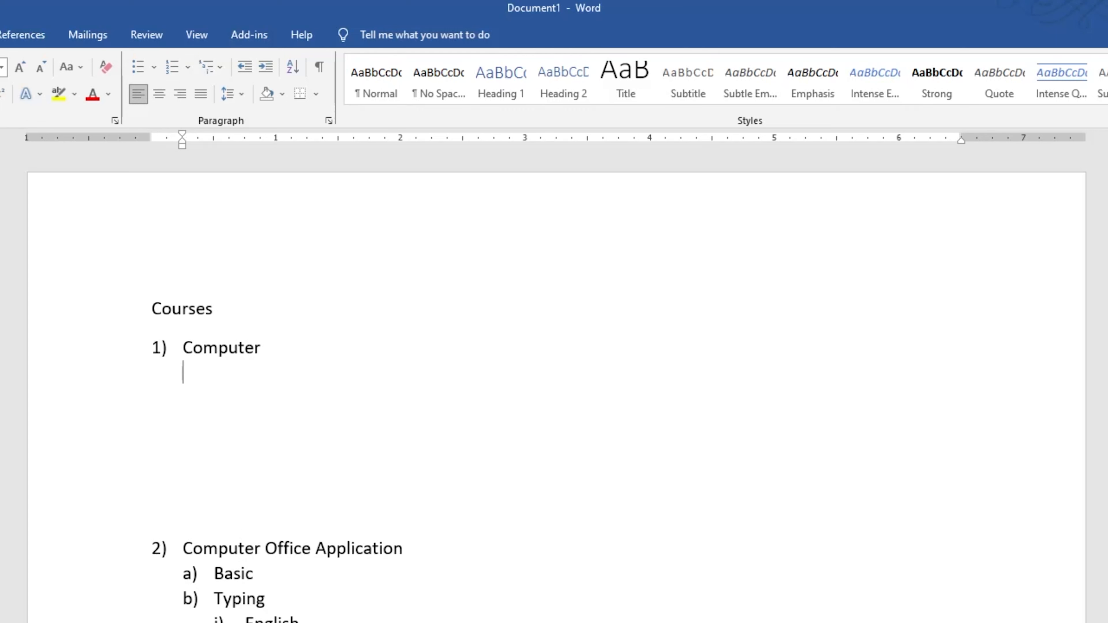
text(a))
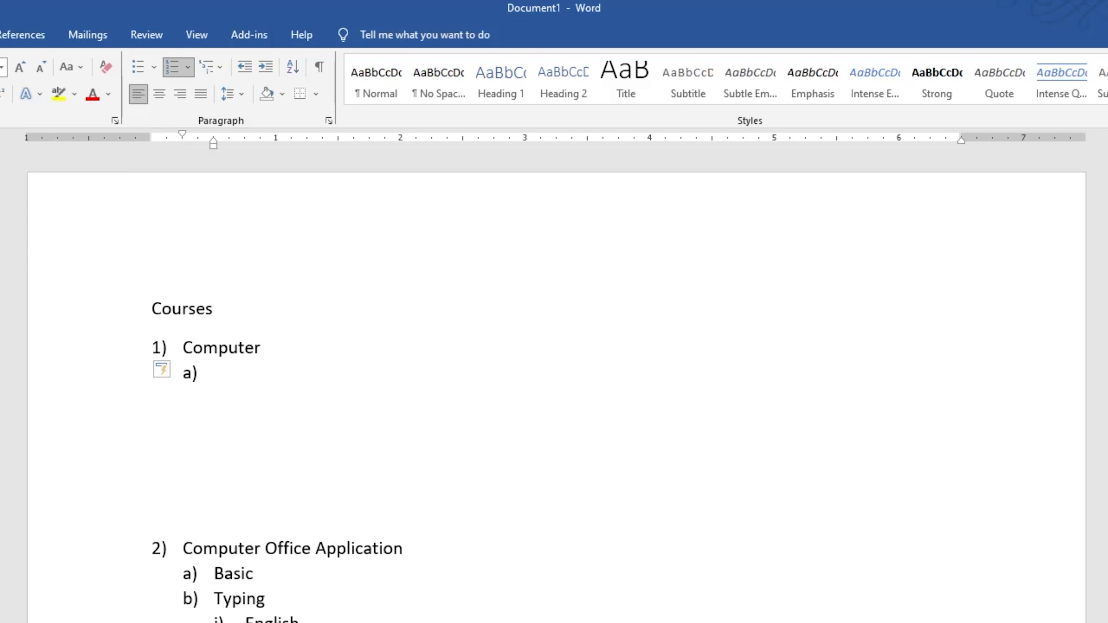
text( basic)
key(Return)
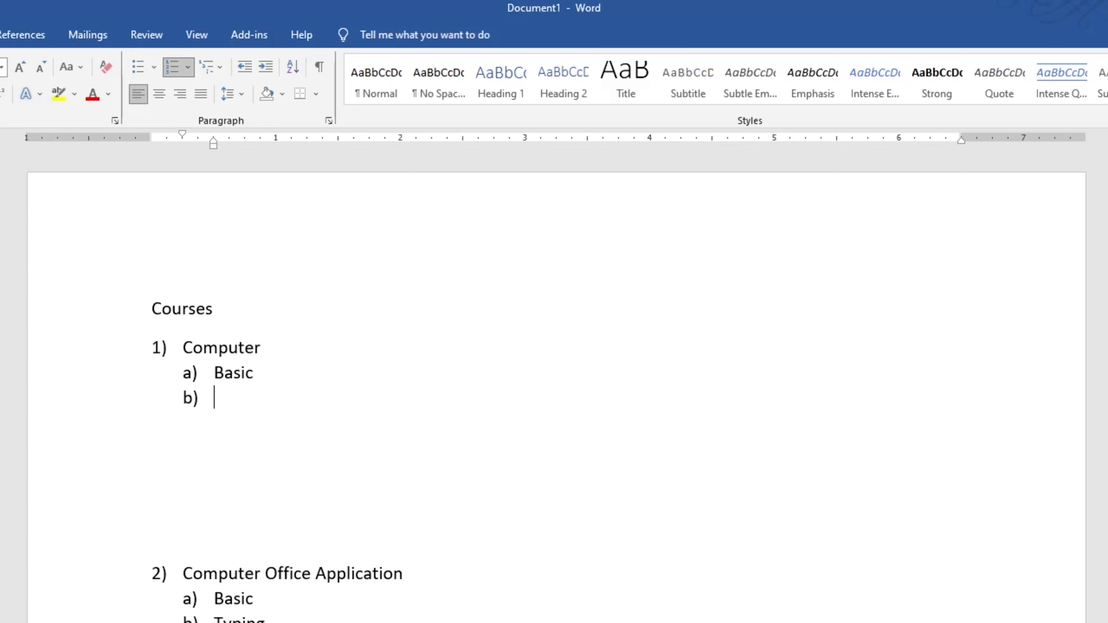
text(typu)
key(BackSpace)
text(ing)
key(Return)
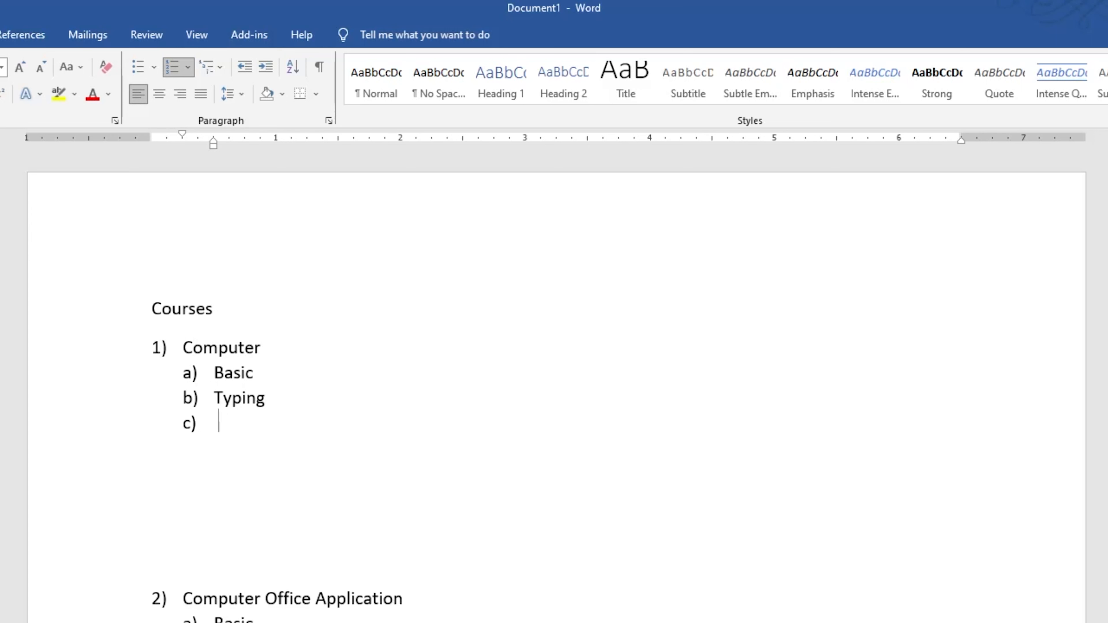
- Start a third level with a manually entered "i)" under Typing in the Computer item, and add "Eng" and "Ban"
key(BackSpace)
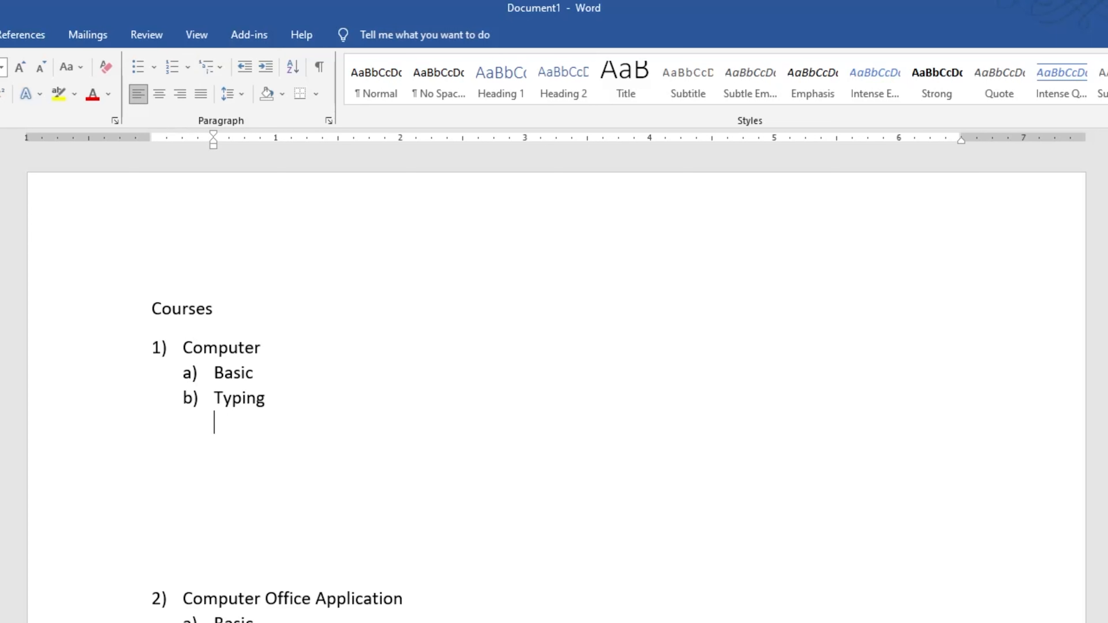
text(i) )
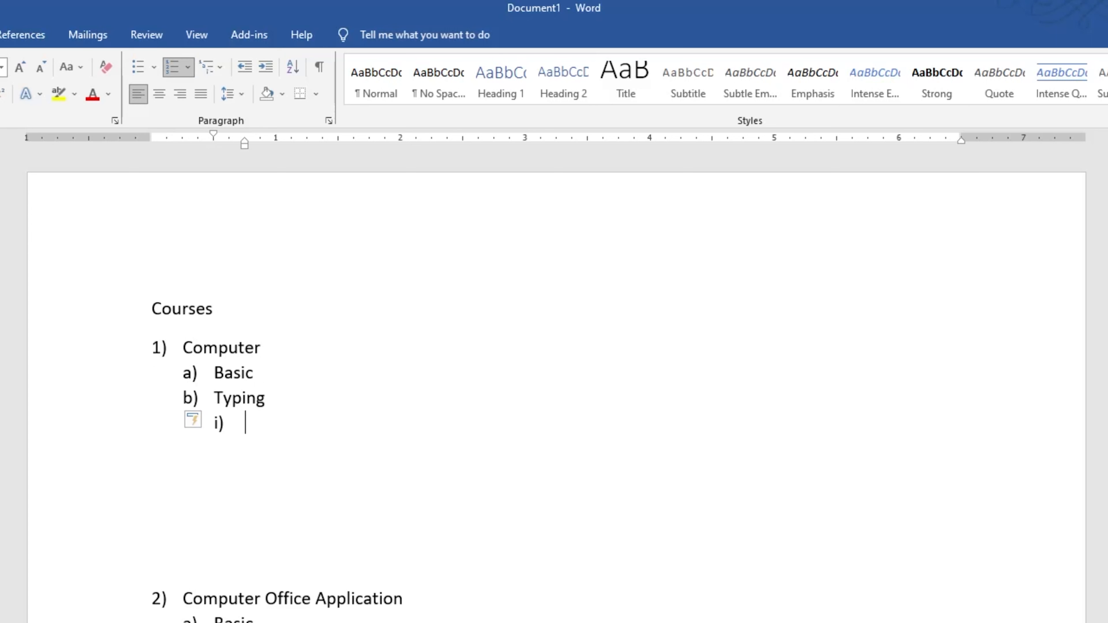
text(eng)
key(Return)
text(ban)
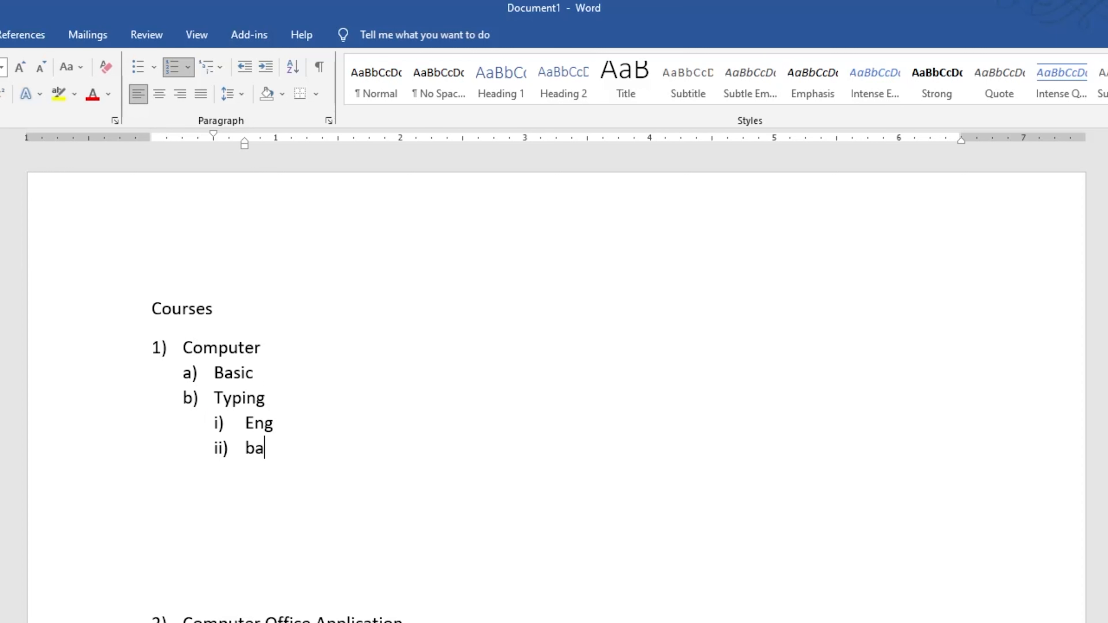
key(Return)
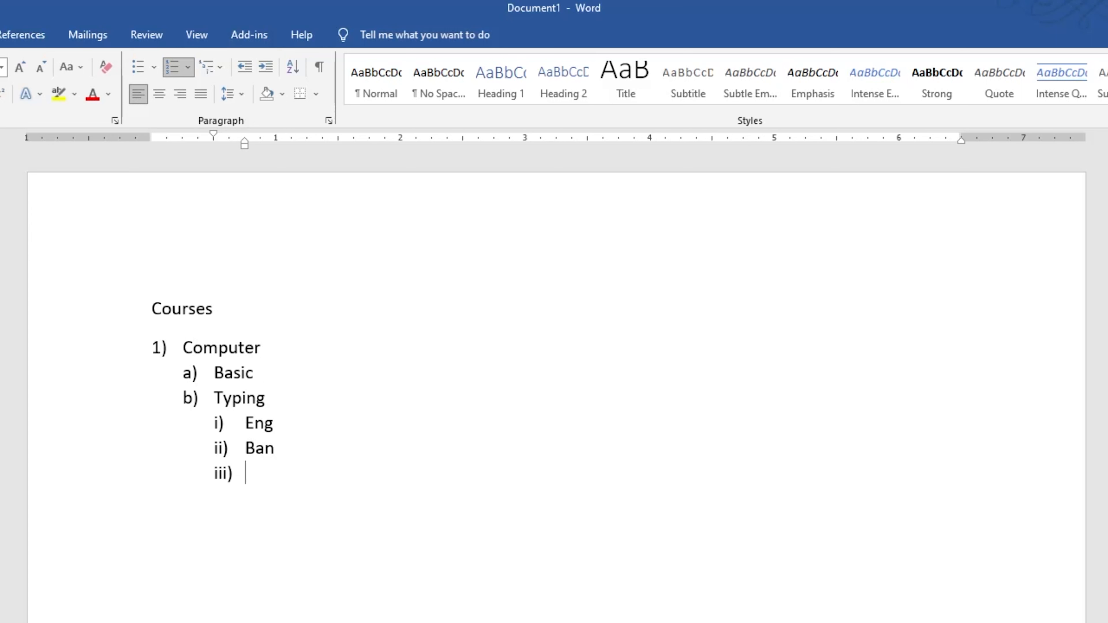
- Return to the lettered level below Ban by entering "c)" manually, and add the item "Ms"
key(BackSpace)
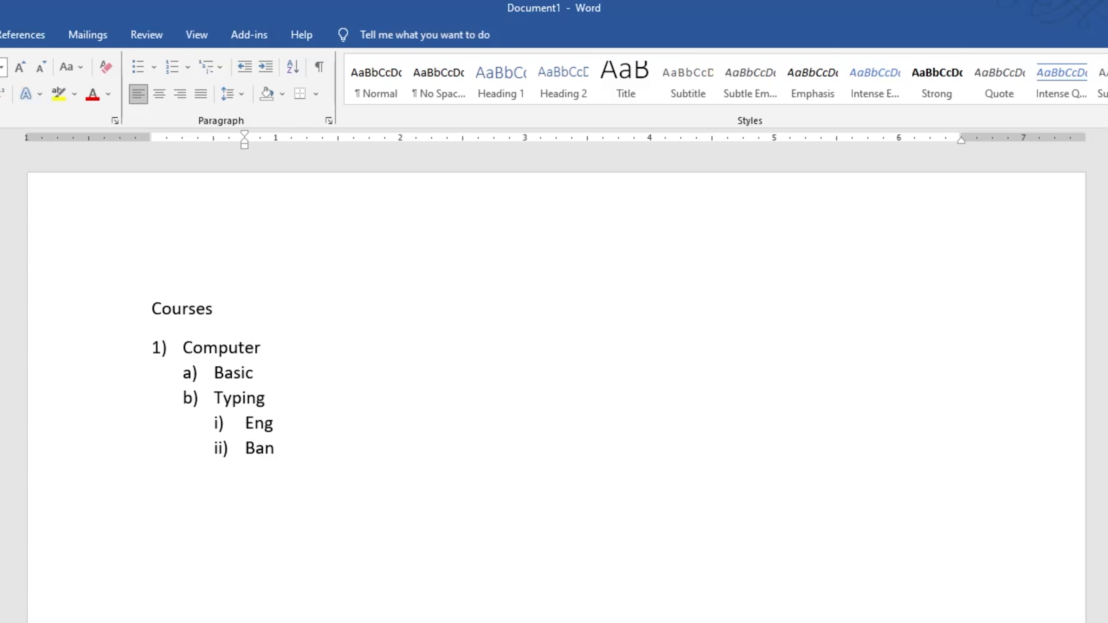
key(BackSpace)
key(BackSpace)
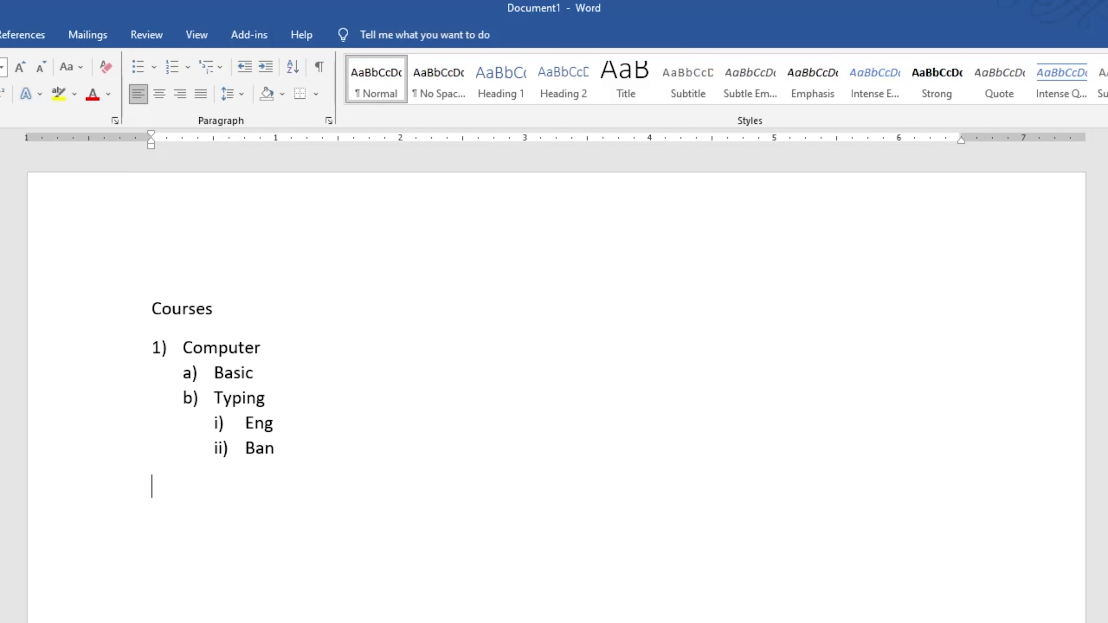
text(c) )
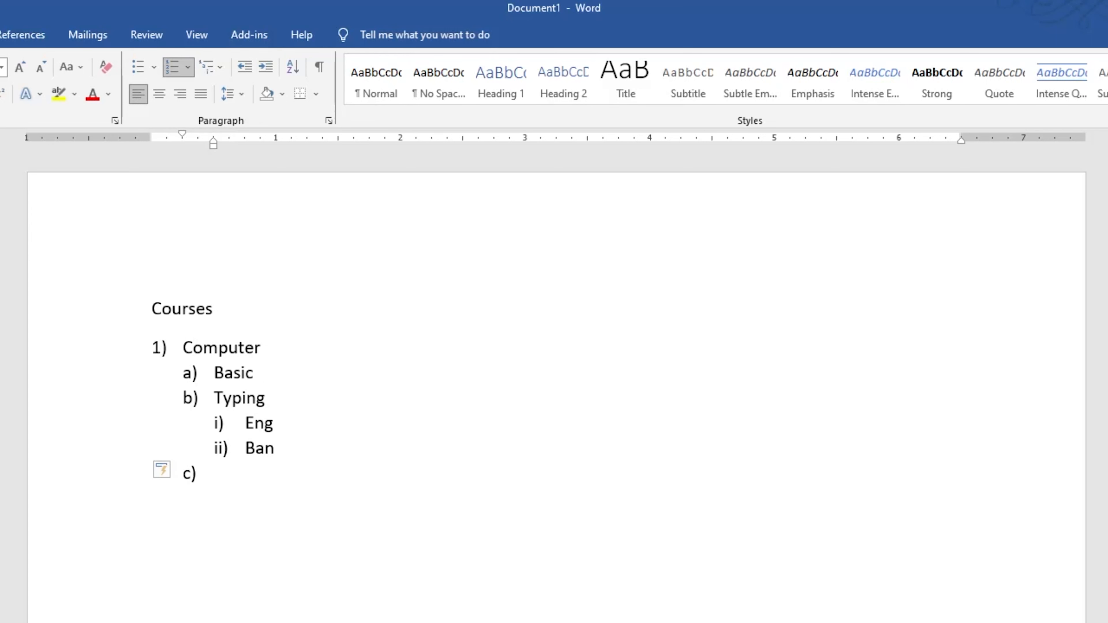
text(ms)
key(Return)
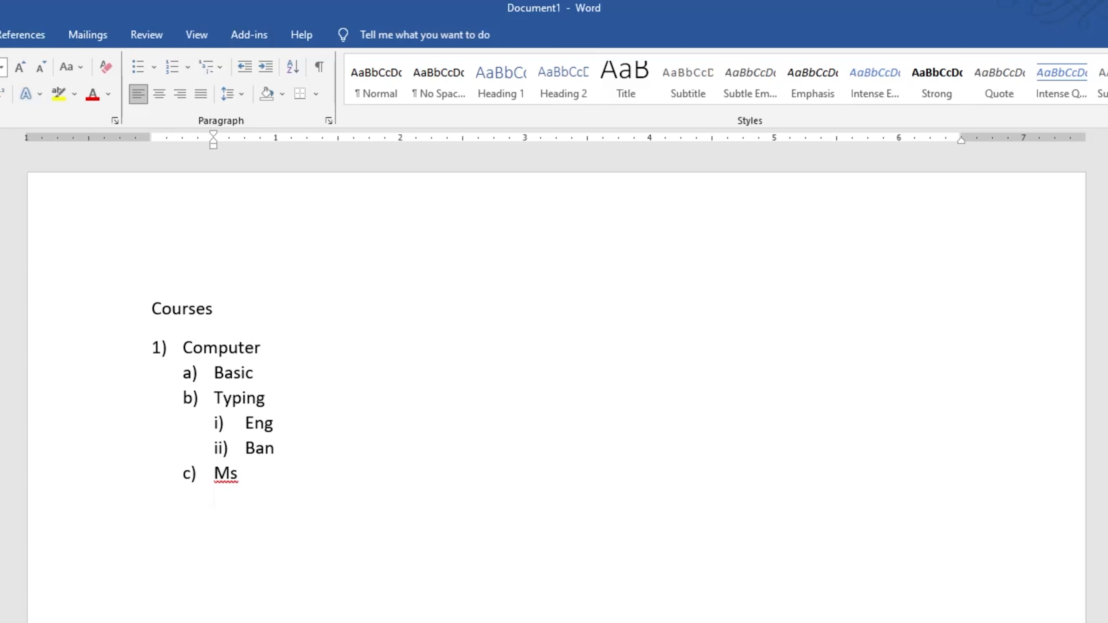
- Start a third level with a manually entered "i)" under Ms and add the items "Word" and "Excel"
text(i))
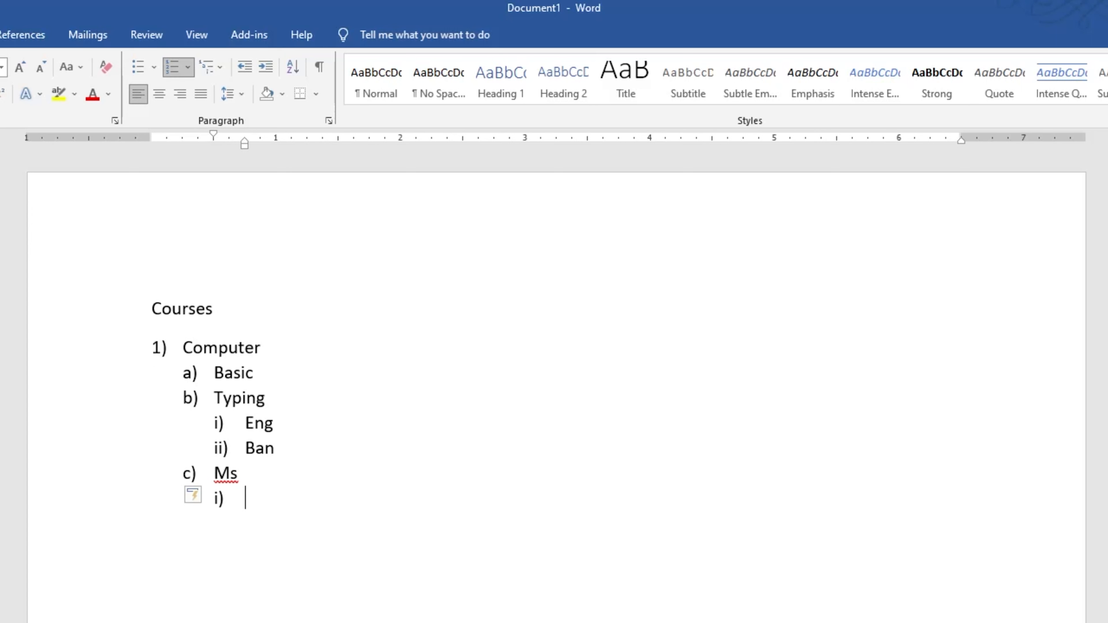
text( word)
key(Return)
text(rxcel)
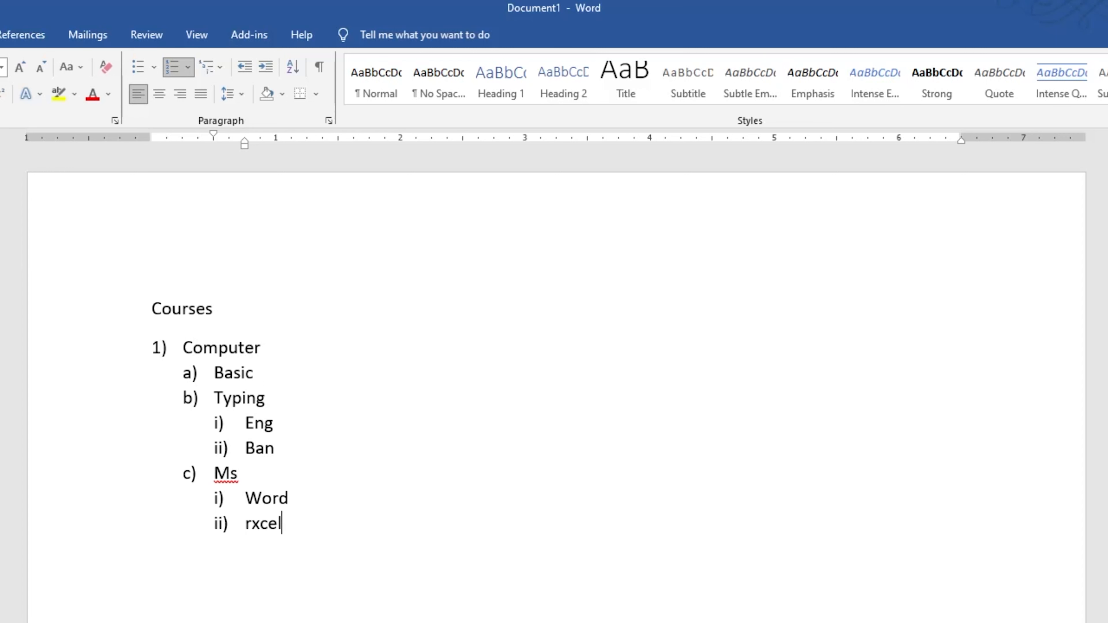
key(Left)
key(Left)
key(Left)
key(Left)
key(BackSpace)
text(e)
scroll(379, 394, down, 1)
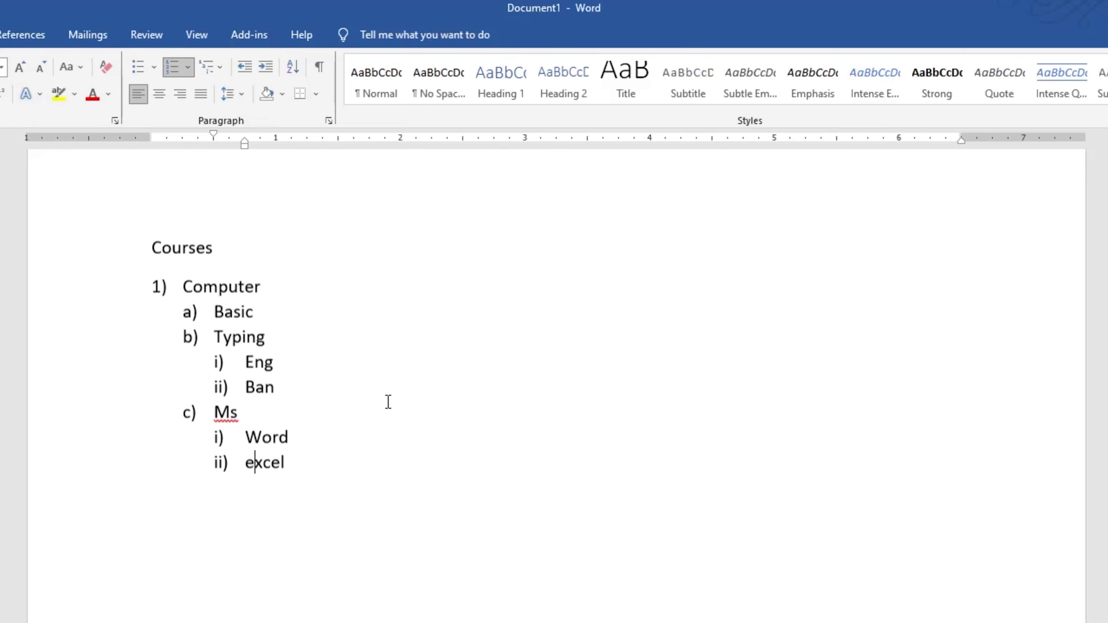
click(339, 473)
scroll(339, 473, down, 7)
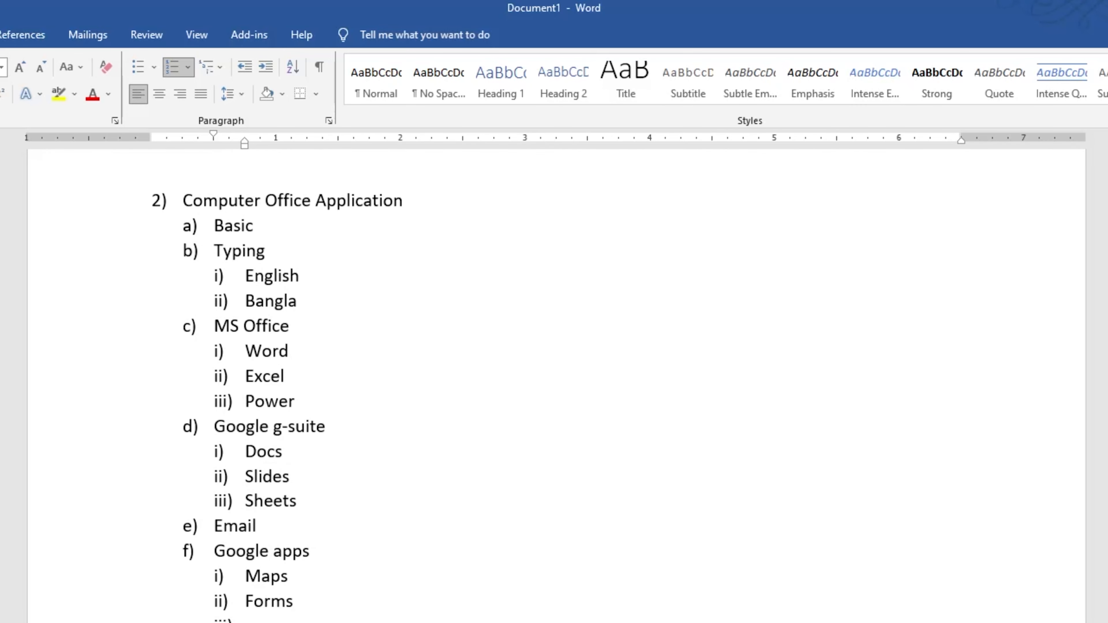
scroll(166, 488, down, 3)
scroll(154, 460, up, 10)
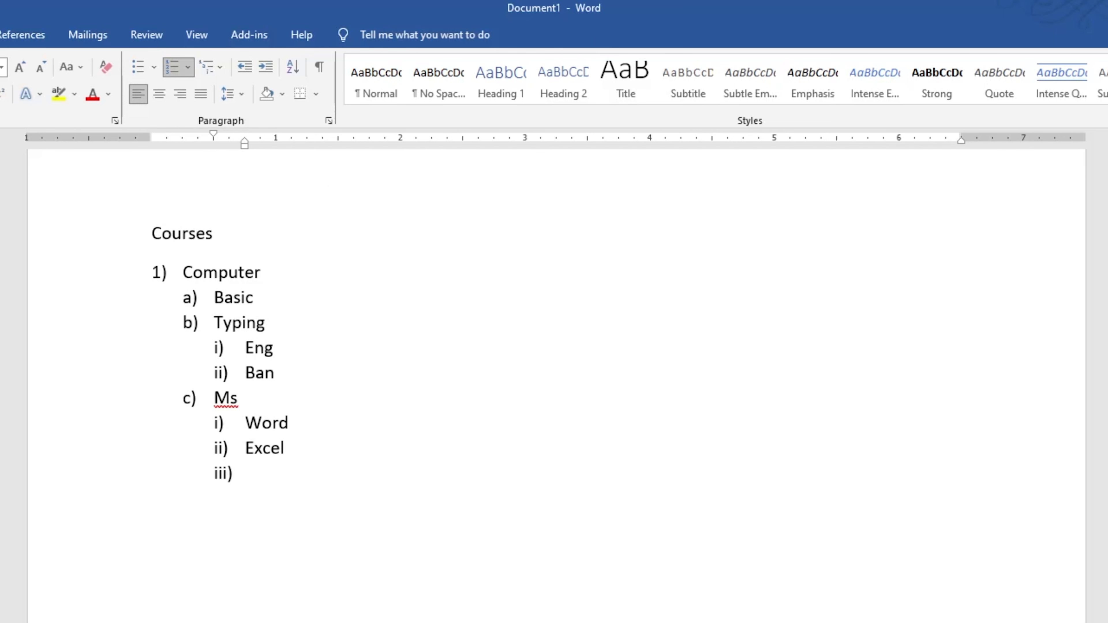
- Return to the top level below Excel with a manually entered "2)", and add the items "Gd" and "Web"
key(BackSpace)
key(BackSpace)
key(BackSpace)
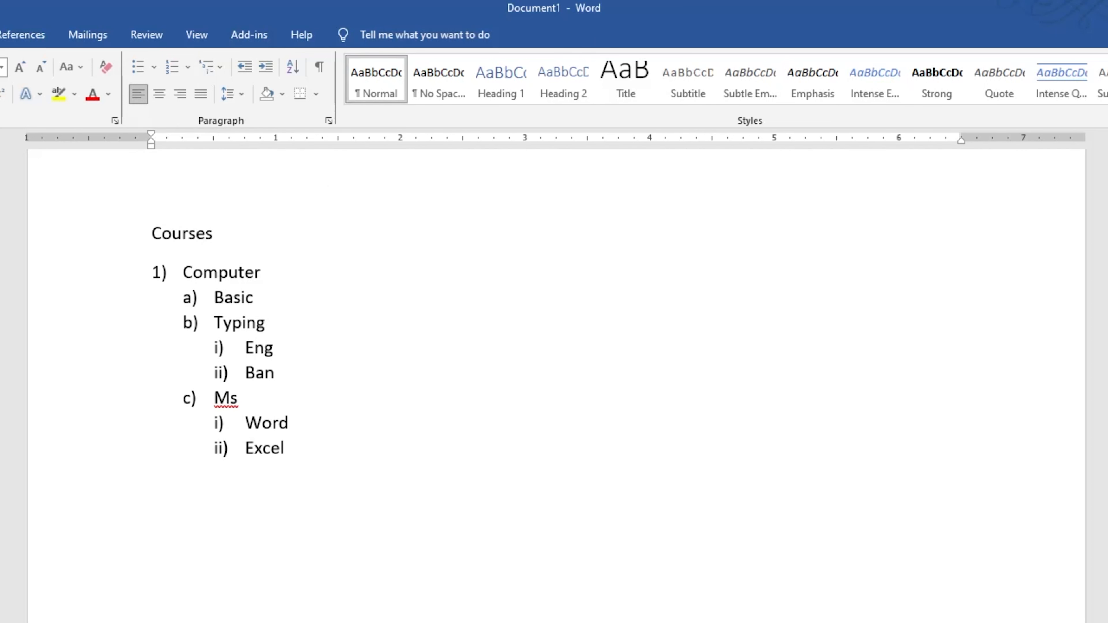
text(2) )
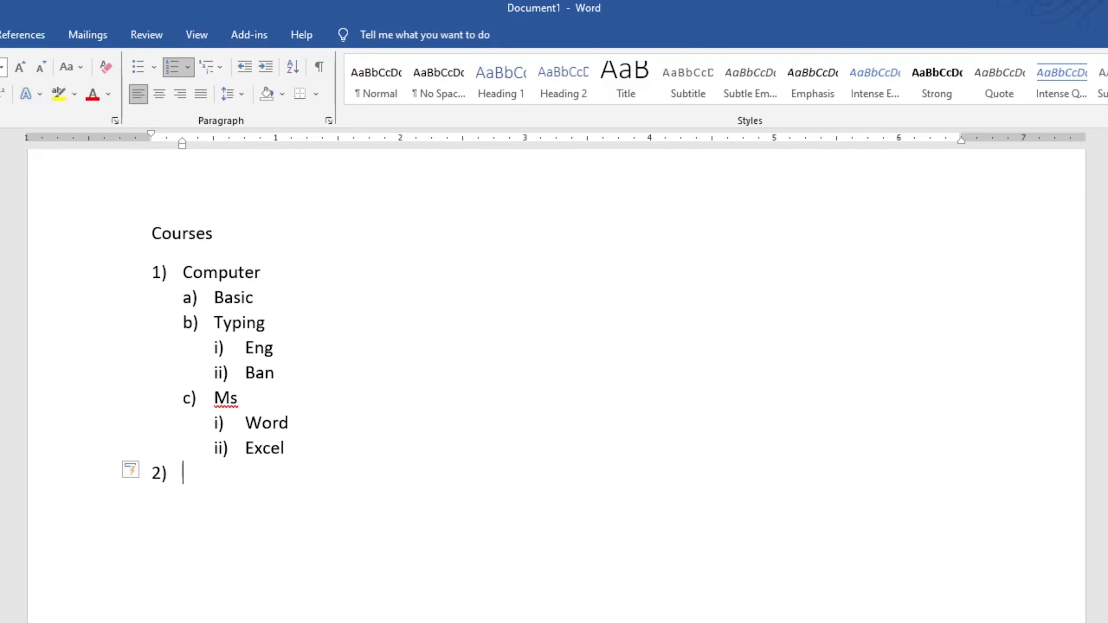
text(gra)
key(BackSpace)
key(BackSpace)
text(d)
key(Return)
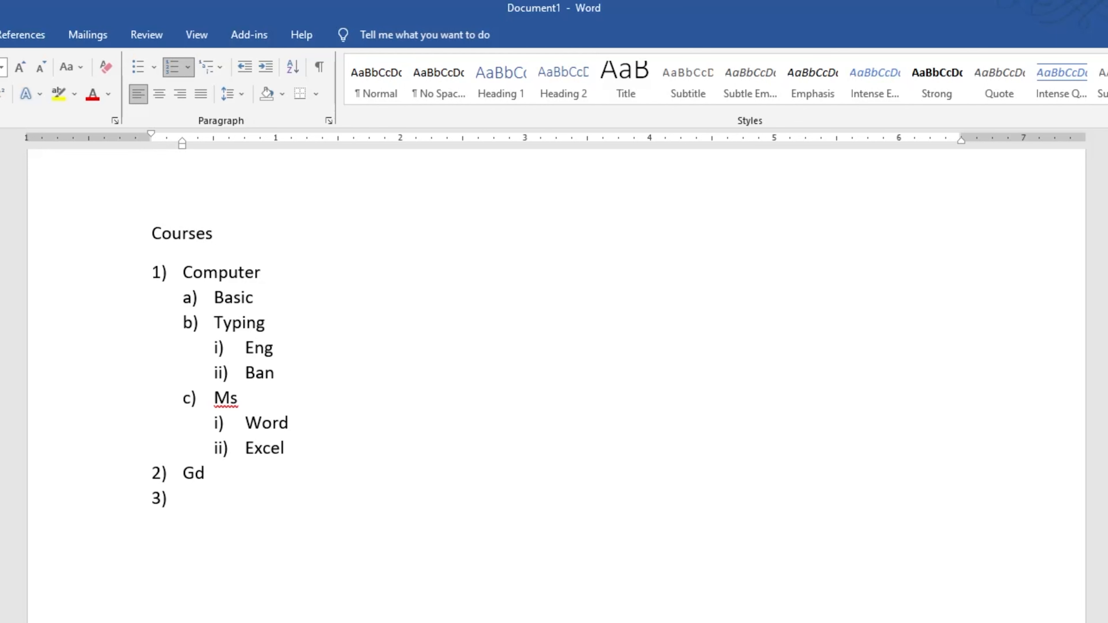
text(web)
- Start a lettered sublevel with a manually entered "a)" under Web, and add "Front" and "back" to it
key(Return)
key(BackSpace)
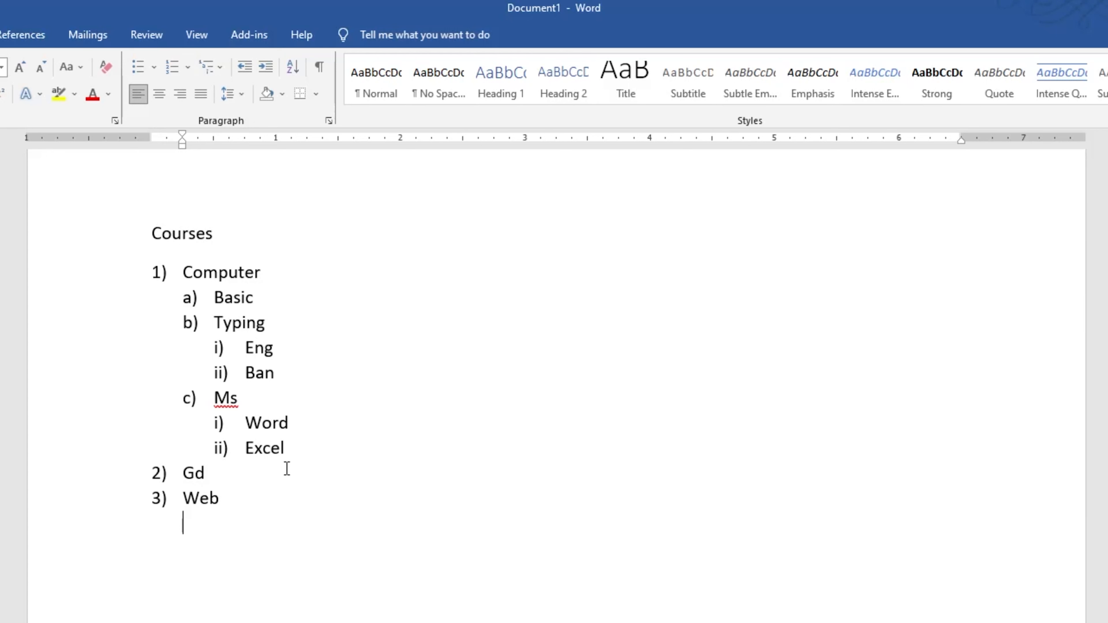
text(a) )
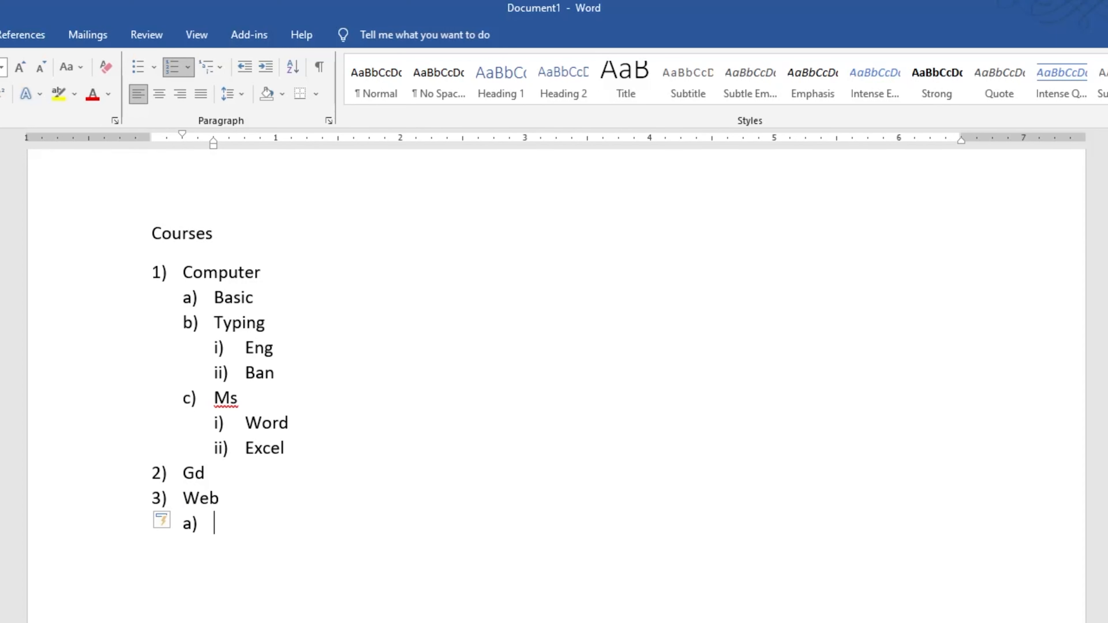
text(front)
key(Return)
text(b)
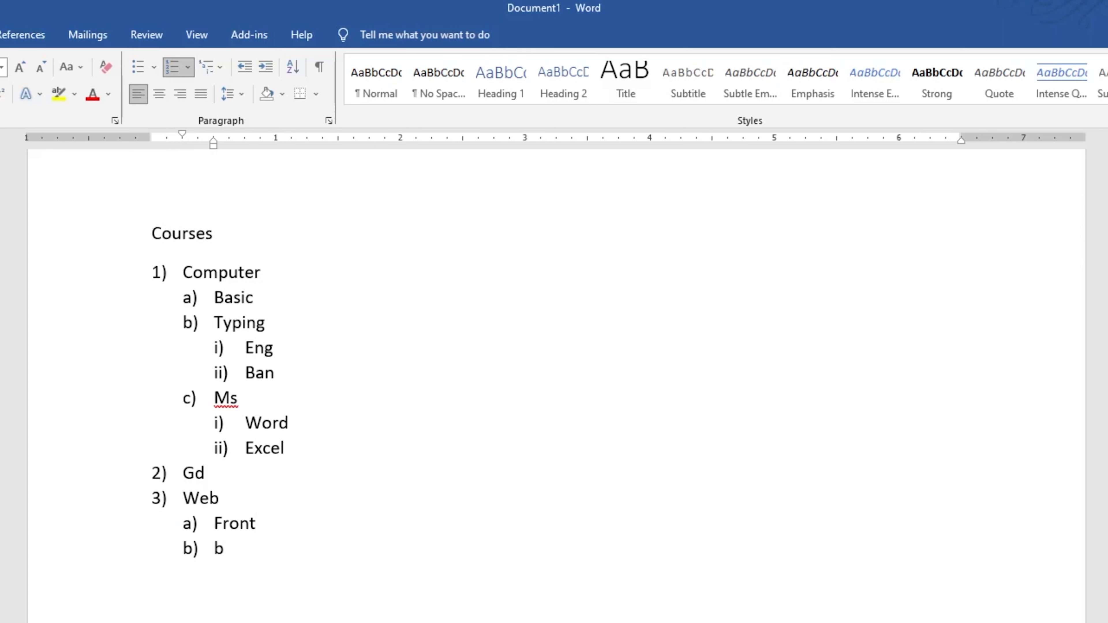
text(ack)
- Insert a third level between Front and back with a manually entered "i)", and add the items "Html", "Css" and "js"
key(Up)
key(Right)
key(Return)
key(BackSpace)
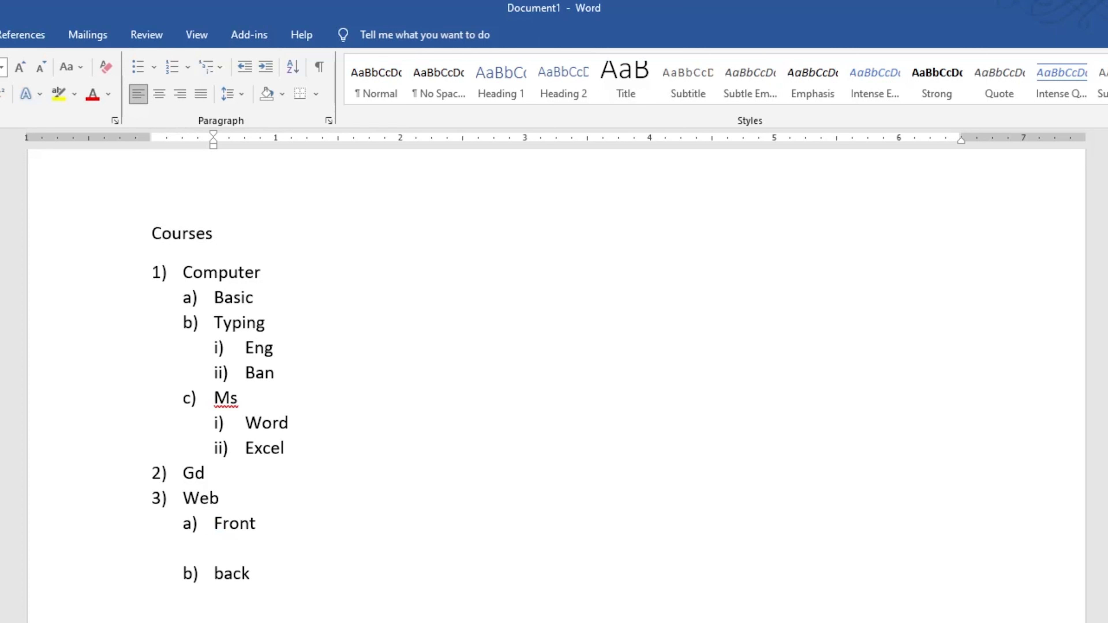
text(i) htm)
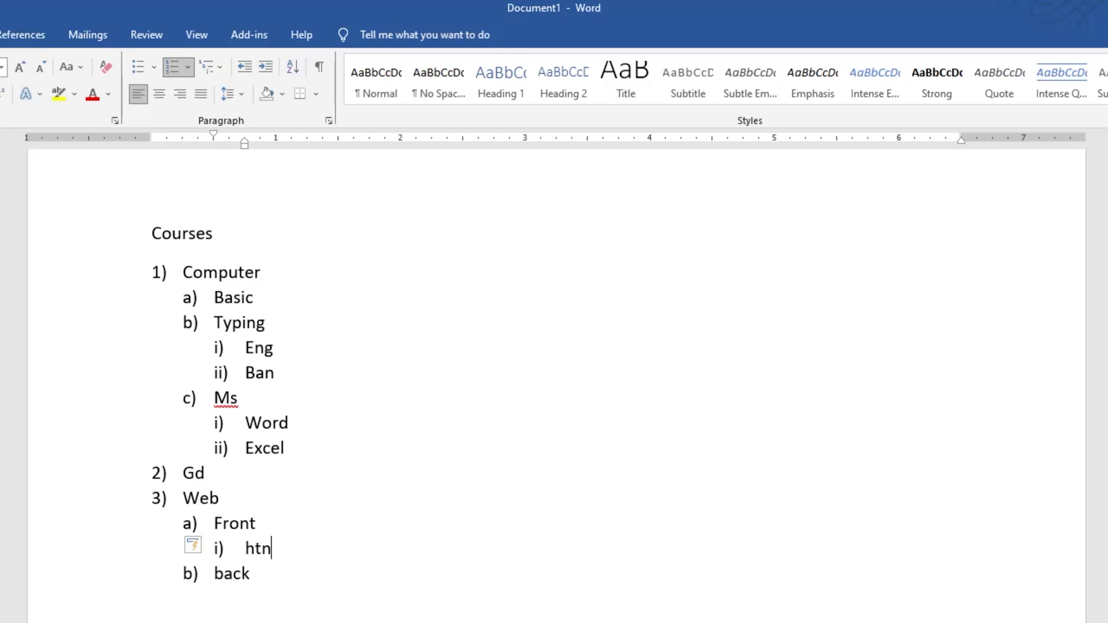
key(BackSpace)
text(ml)
key(Return)
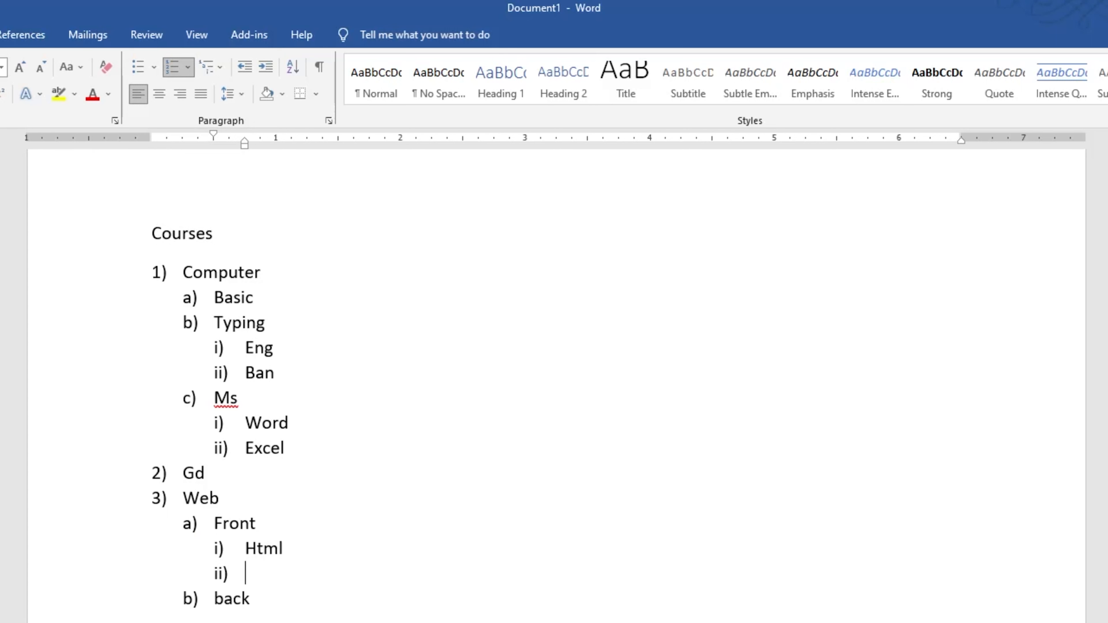
text(css)
key(Return)
text(js)
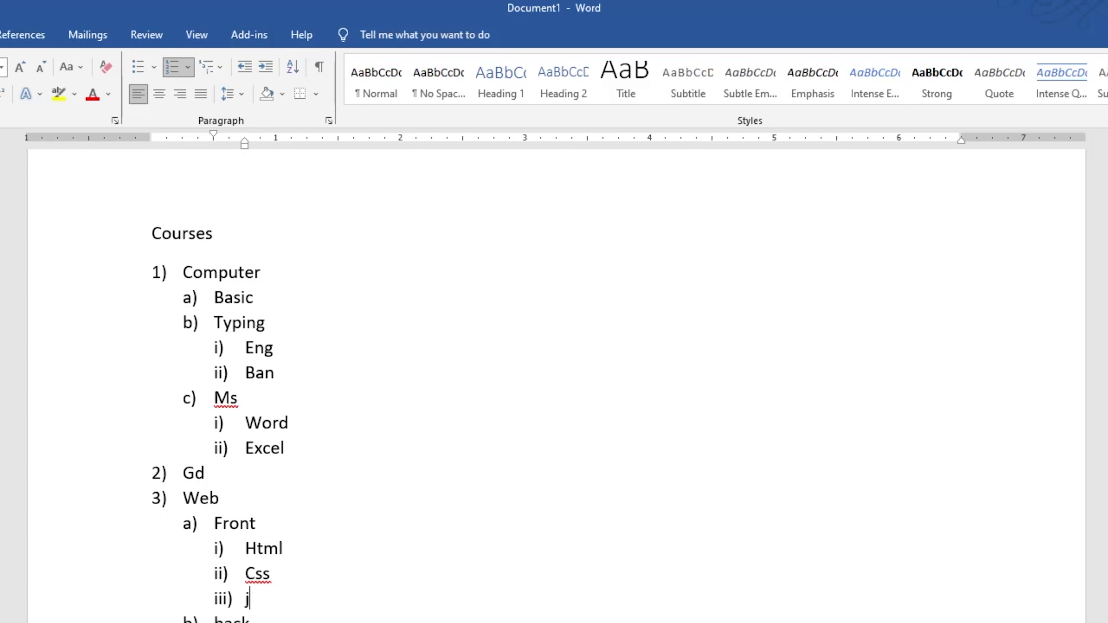
- Start a third level with a manually entered "i)" under back, and add the items "node", "mongo" and "express"
key(Return)
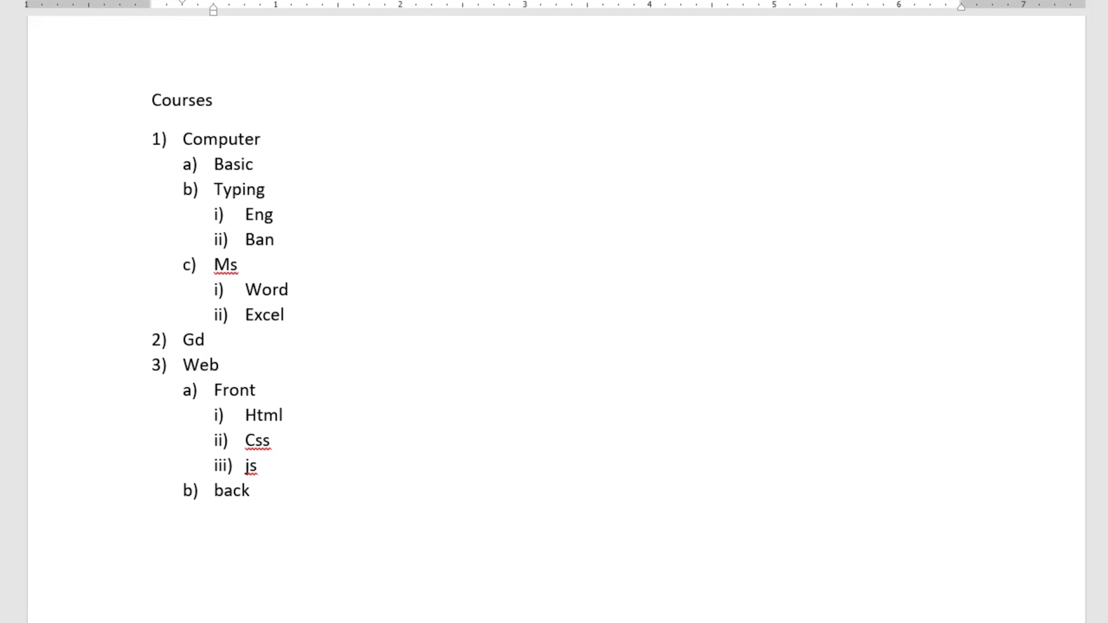
key(BackSpace)
text(i) node)
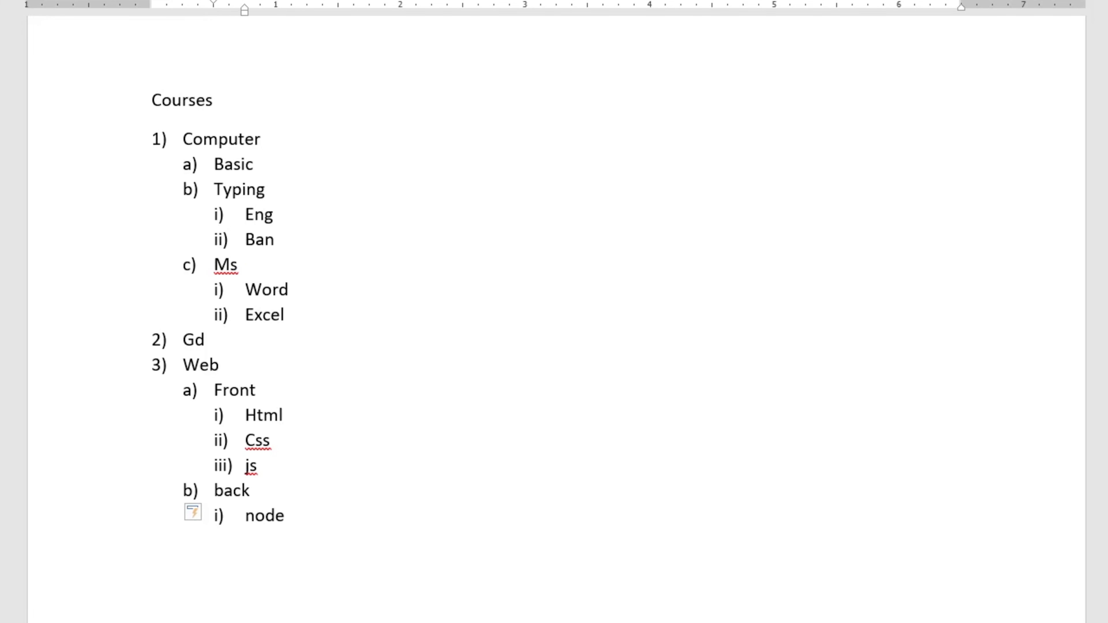
key(Return)
text(mongo)
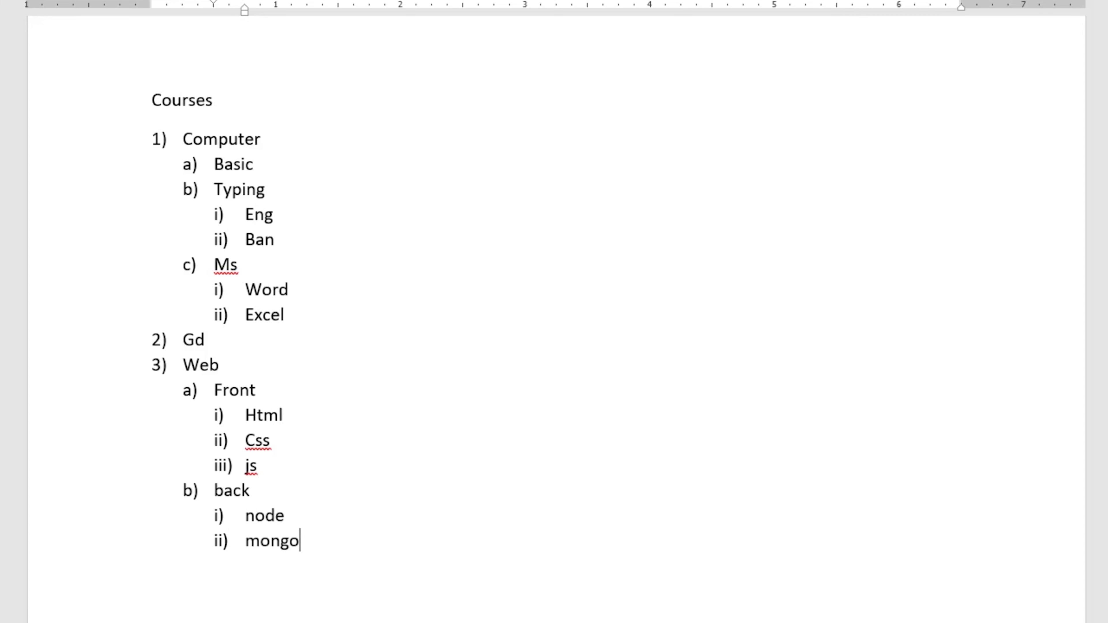
key(Return)
text(express)
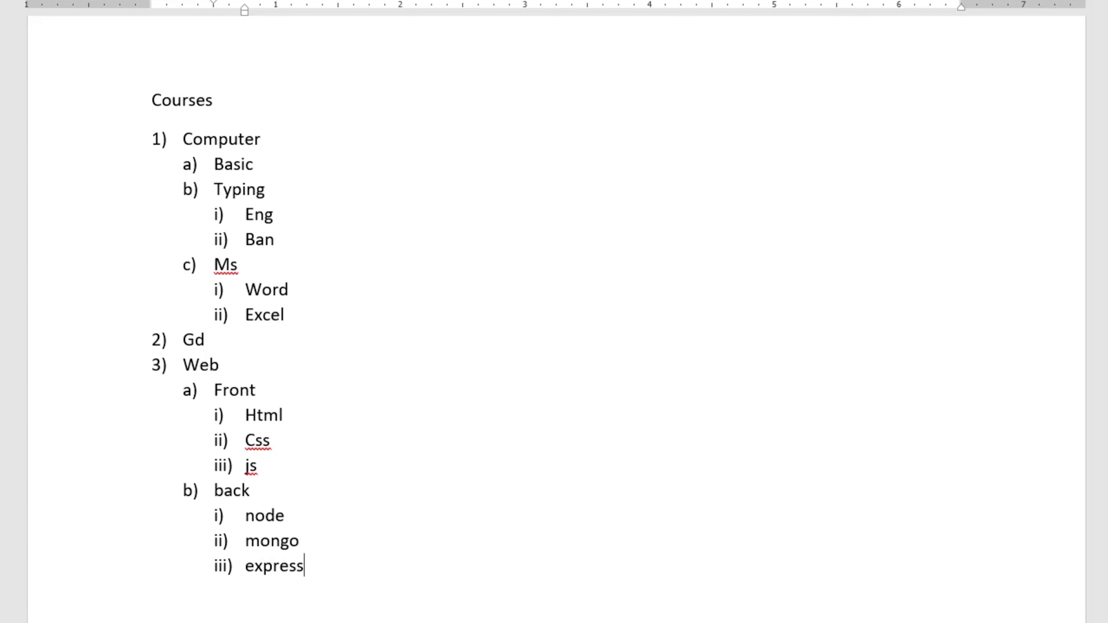
scroll(332, 469, up, 2)
mouse_move(255, 499)
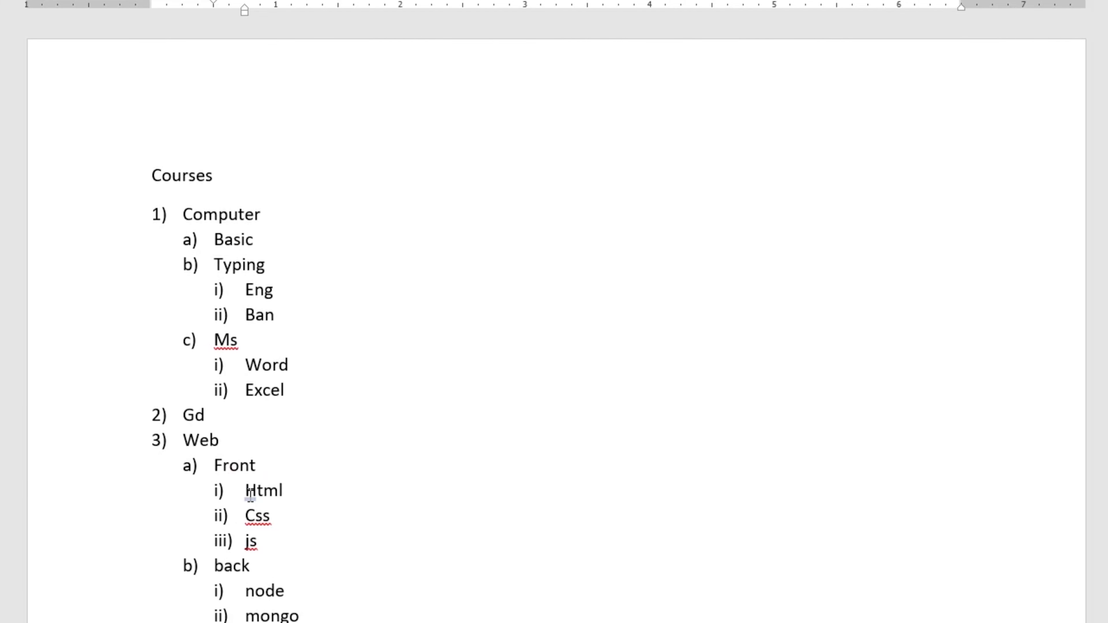